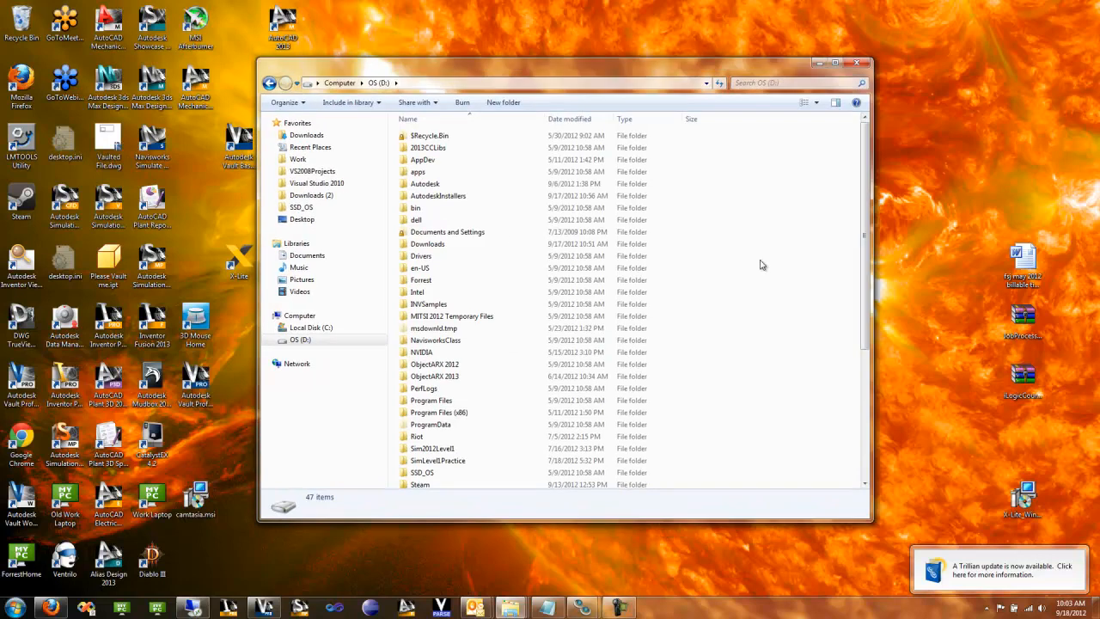
- Create a new folder named PDSU_64 on the D: drive
mouse_move(887, 399)
left_click(924, 400)
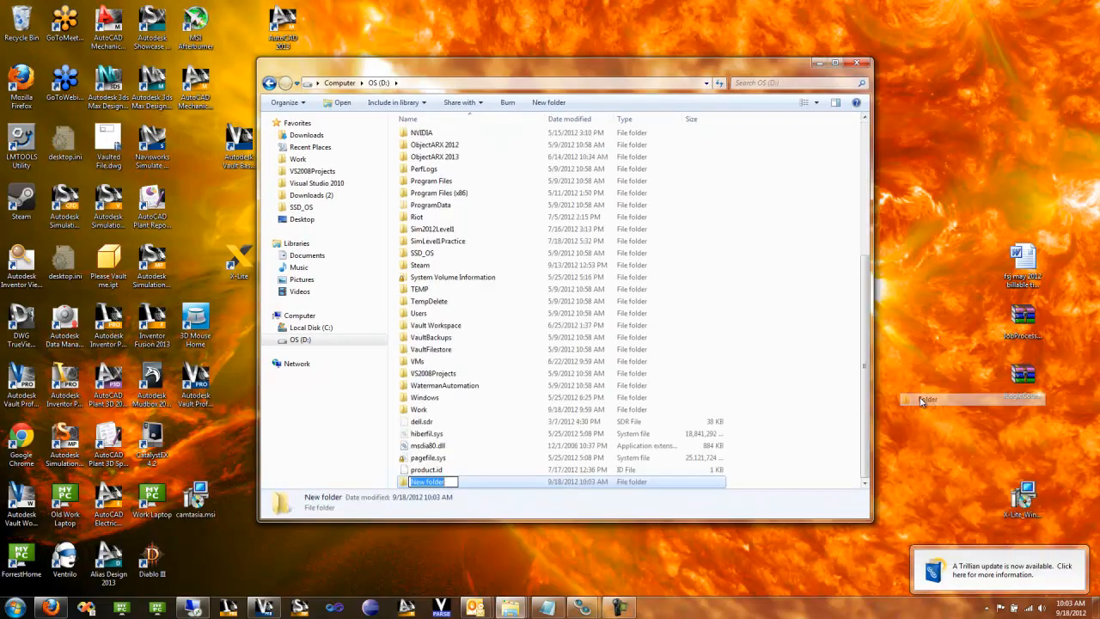
type("PDSU_64")
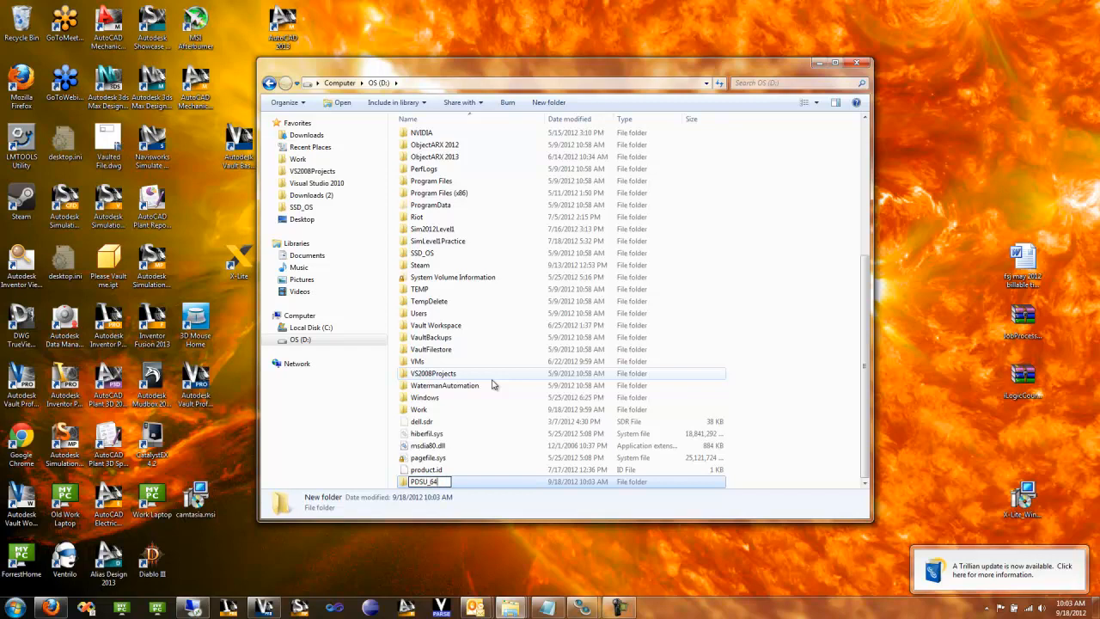
key("Return")
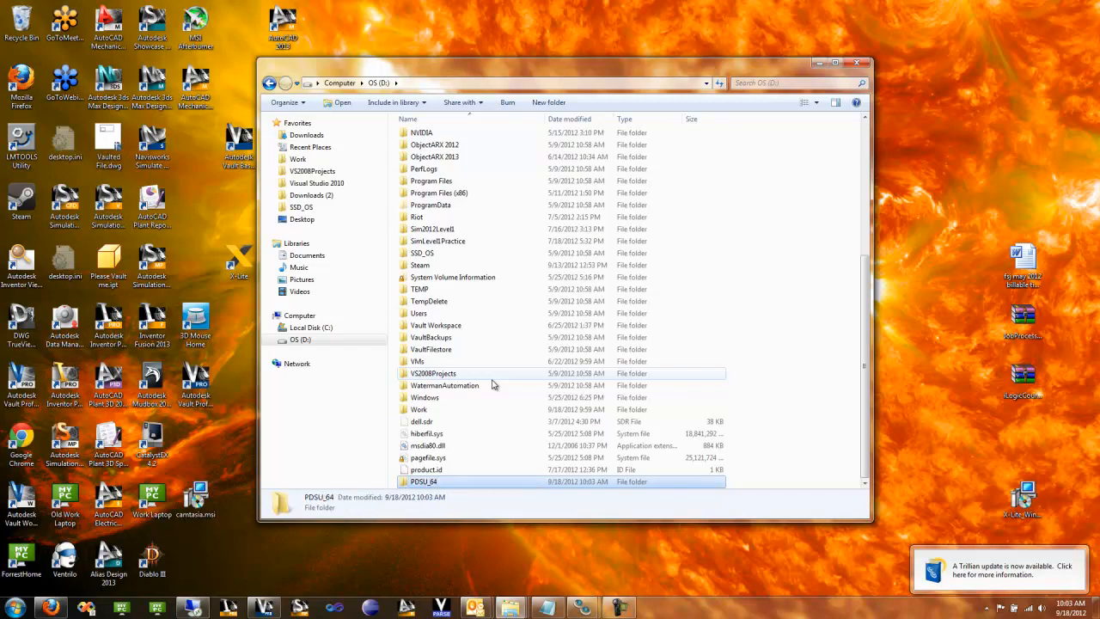
- Share the PDSU_64 folder with Everyone at the Read/Write permission level
right_click(422, 483)
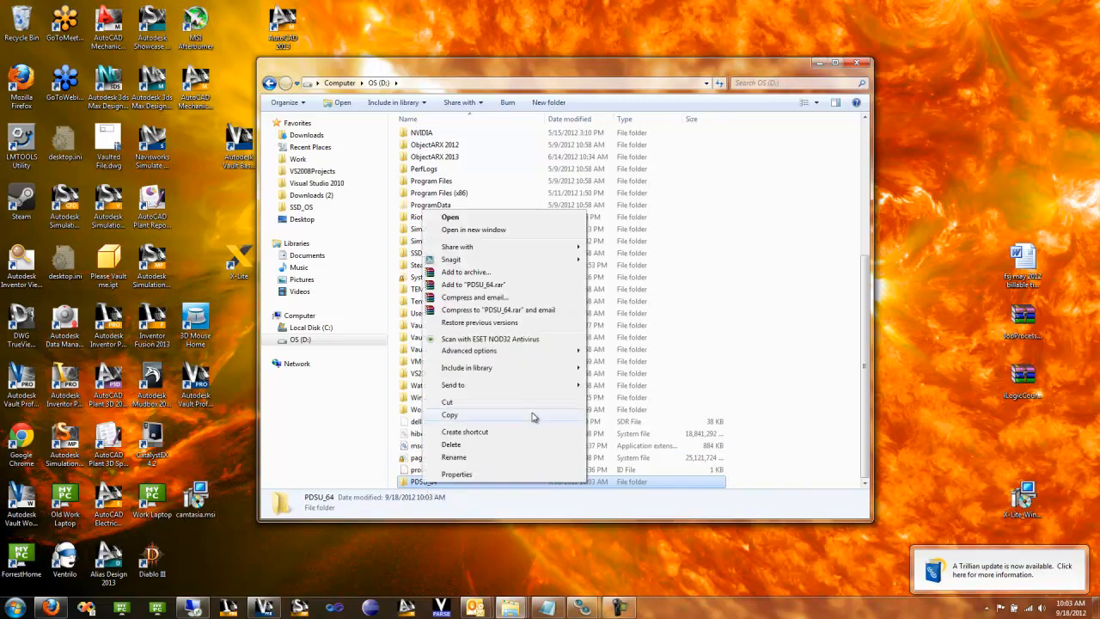
mouse_move(515, 247)
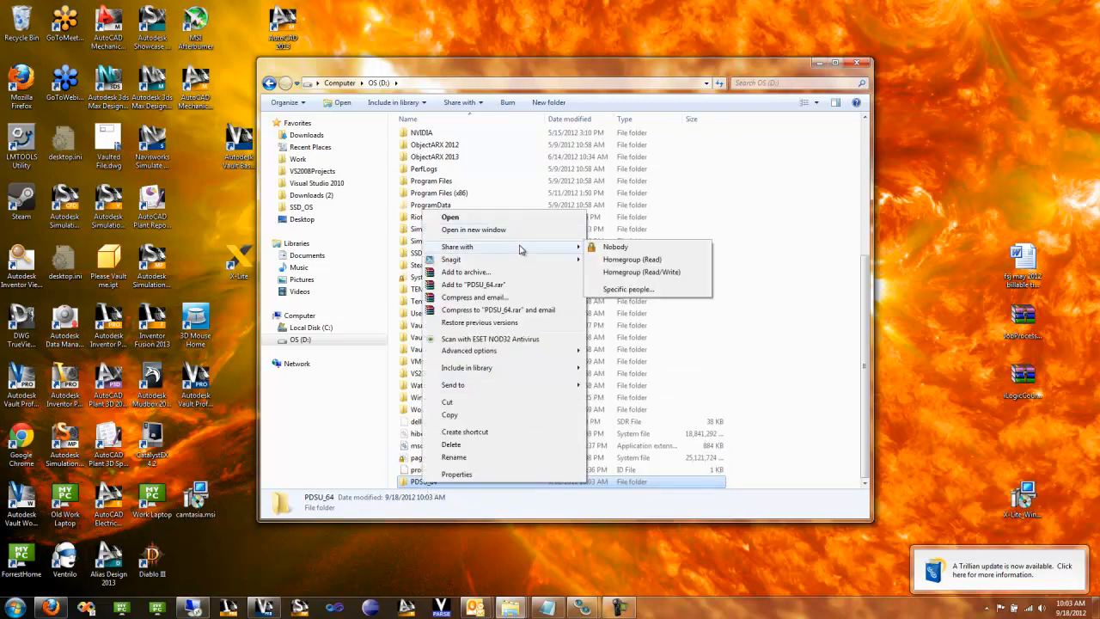
left_click(628, 290)
type("Everyone")
left_click(666, 272)
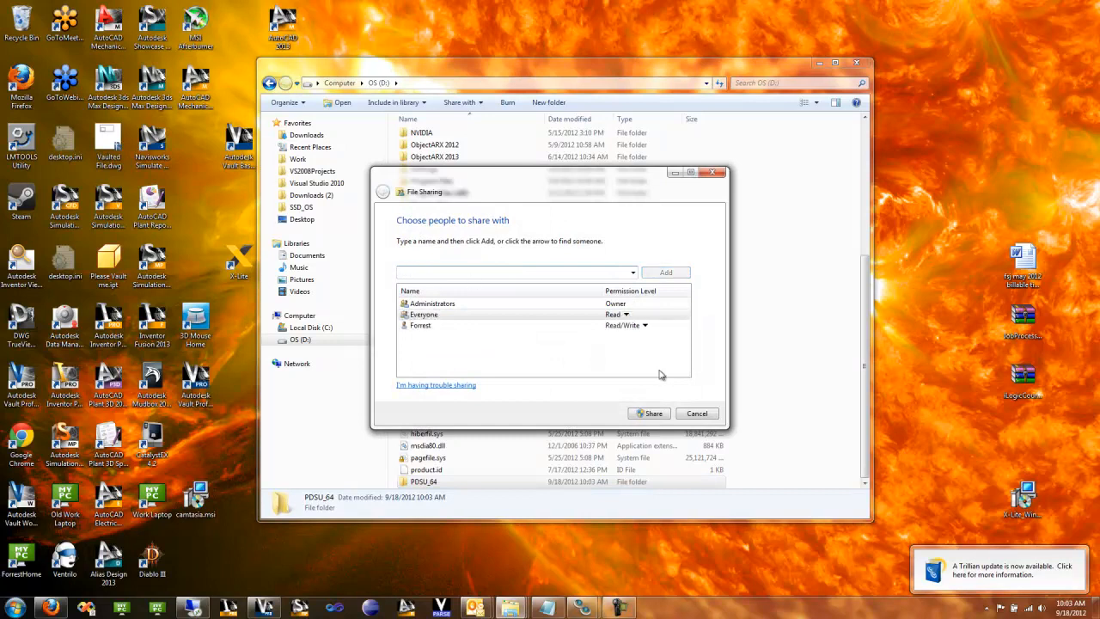
left_click(625, 315)
left_click(662, 335)
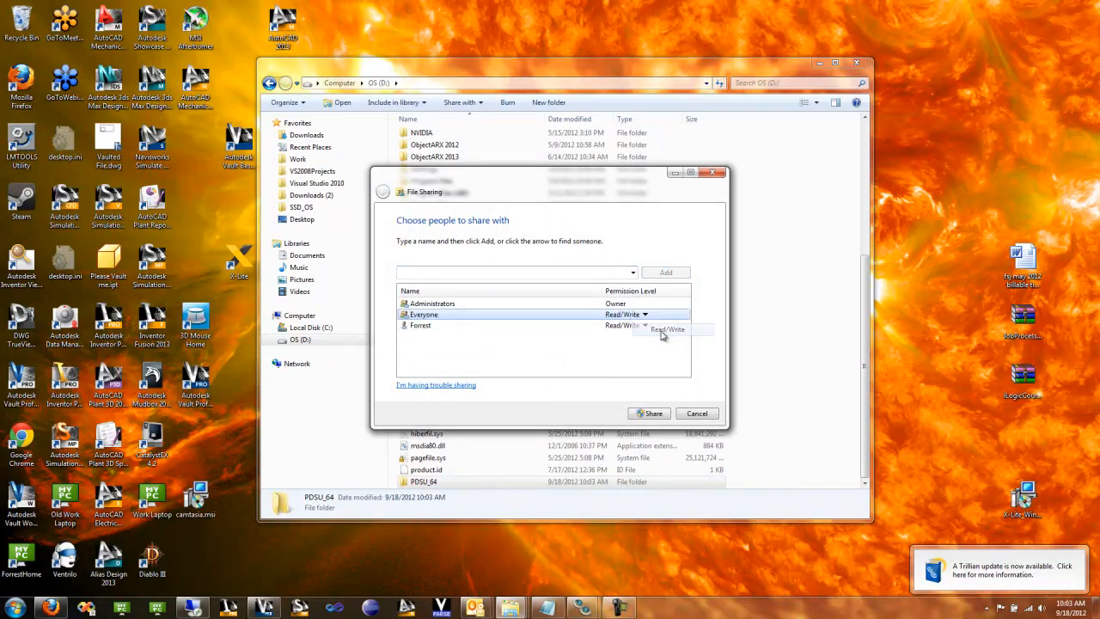
left_click(655, 414)
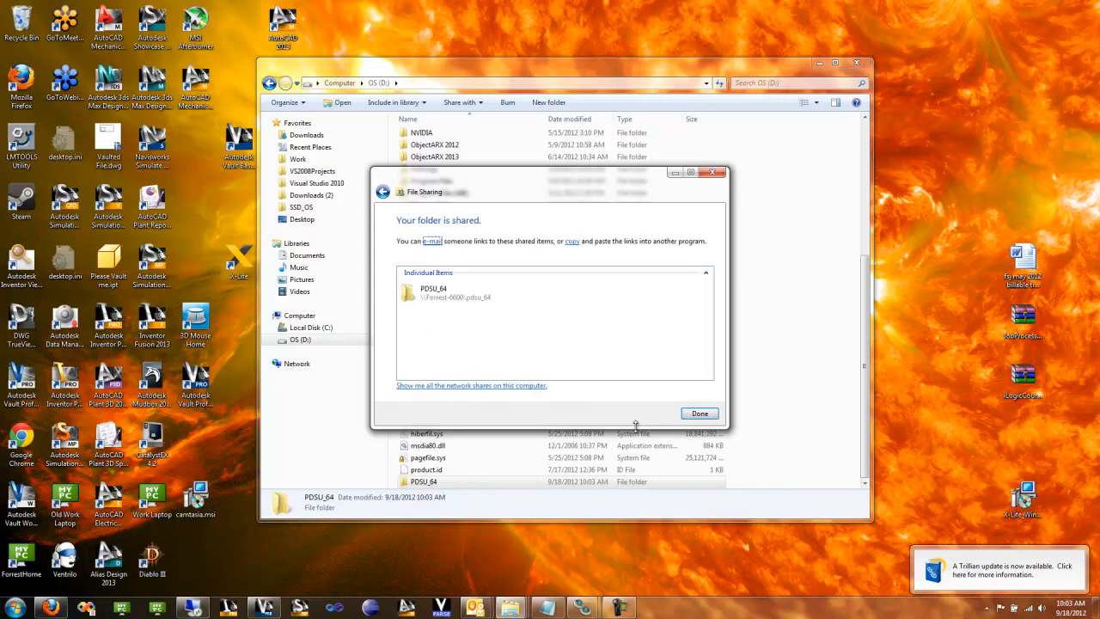
left_click(700, 414)
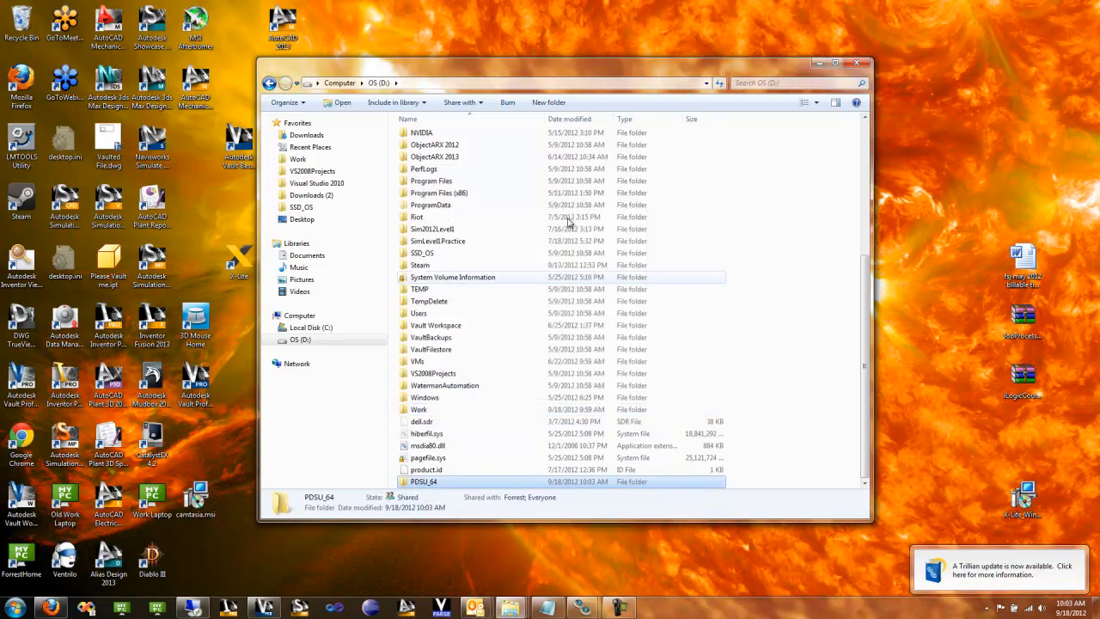
mouse_move(533, 71)
left_mouse_down()
mouse_move(519, 65)
mouse_move(541, 80)
mouse_move(501, 75)
mouse_move(513, 76)
left_mouse_up()
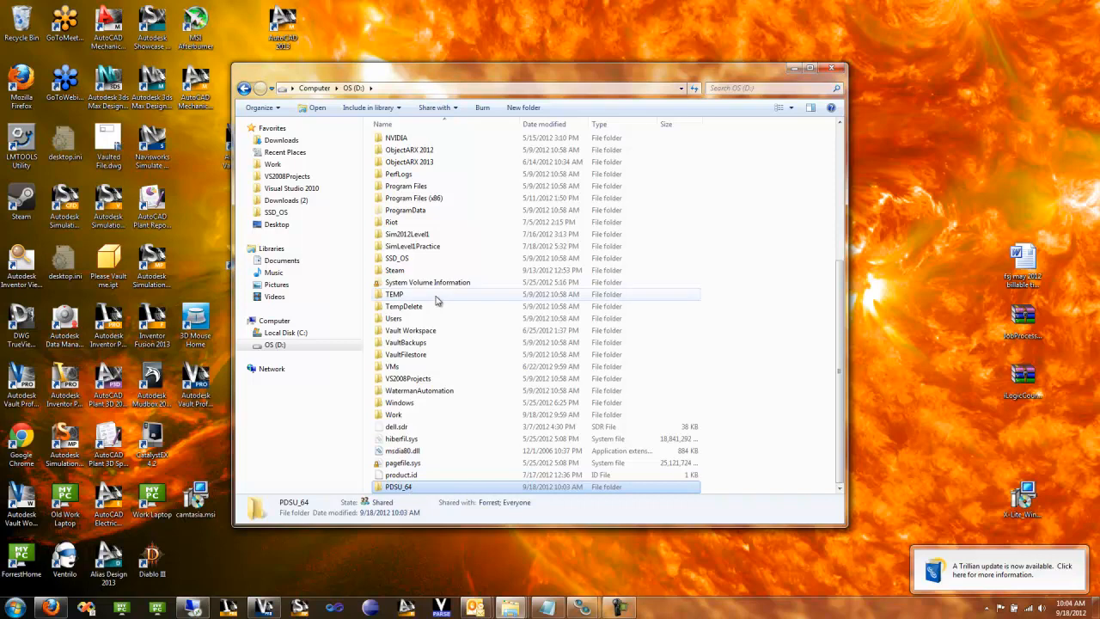
mouse_move(522, 78)
left_mouse_down()
mouse_move(544, 83)
mouse_move(519, 81)
left_mouse_up()
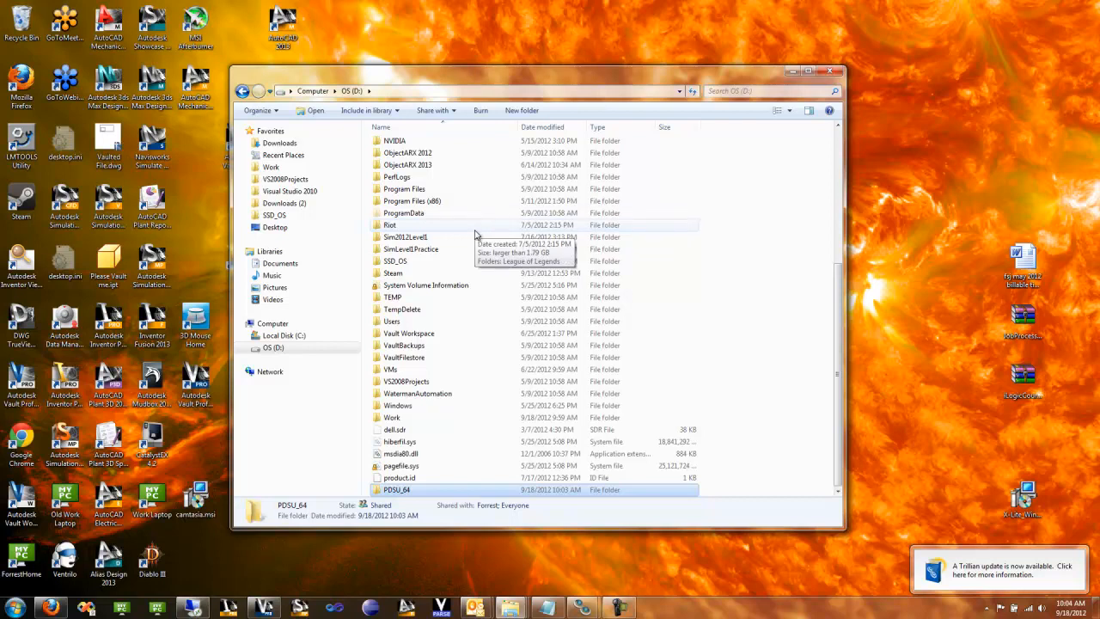
left_click_drag(521, 73, 538, 71)
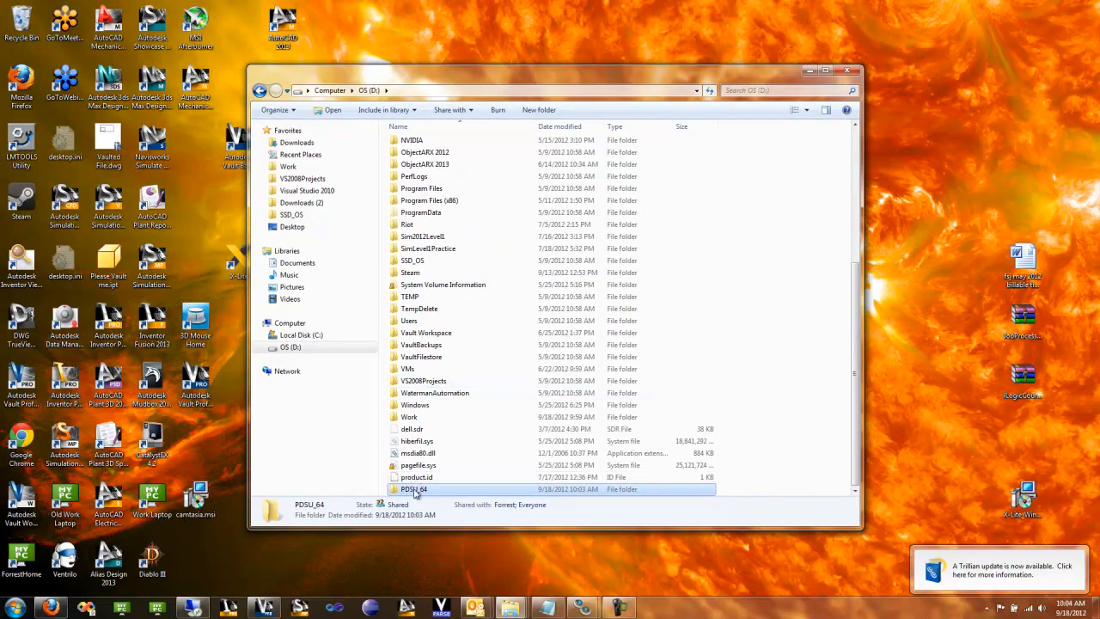
- Run Setup.exe from D:\Autodesk\Autodesk_PRDSU_2013_English_Win_64bit and start creating a deployment named PDSU64
scroll(481, 352, "up", 5)
left_click(420, 192)
double_click(420, 192)
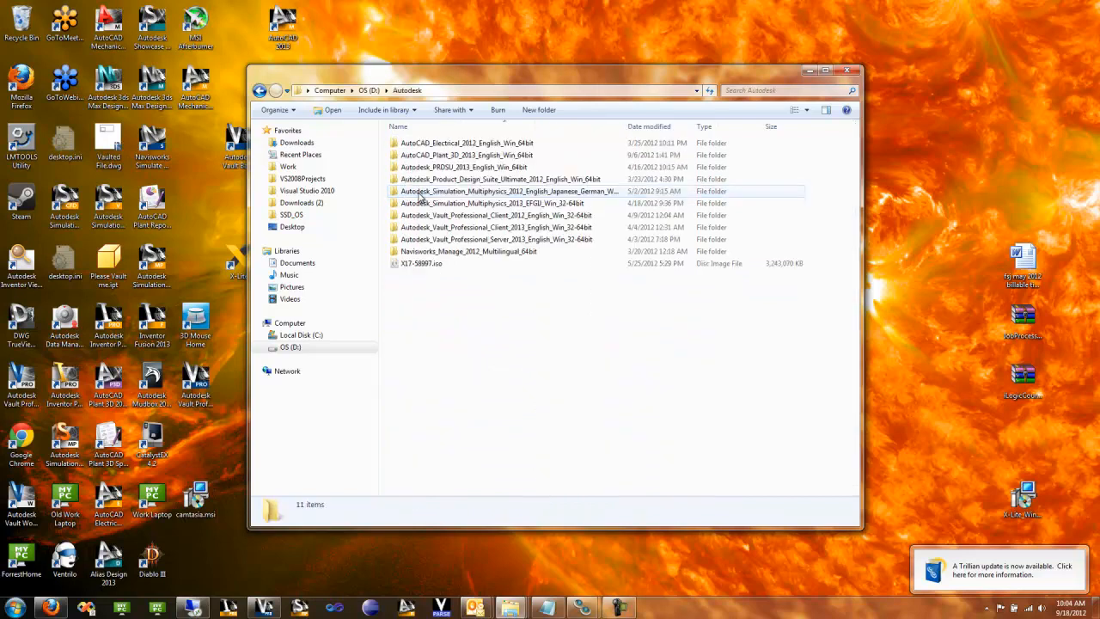
left_click(441, 171)
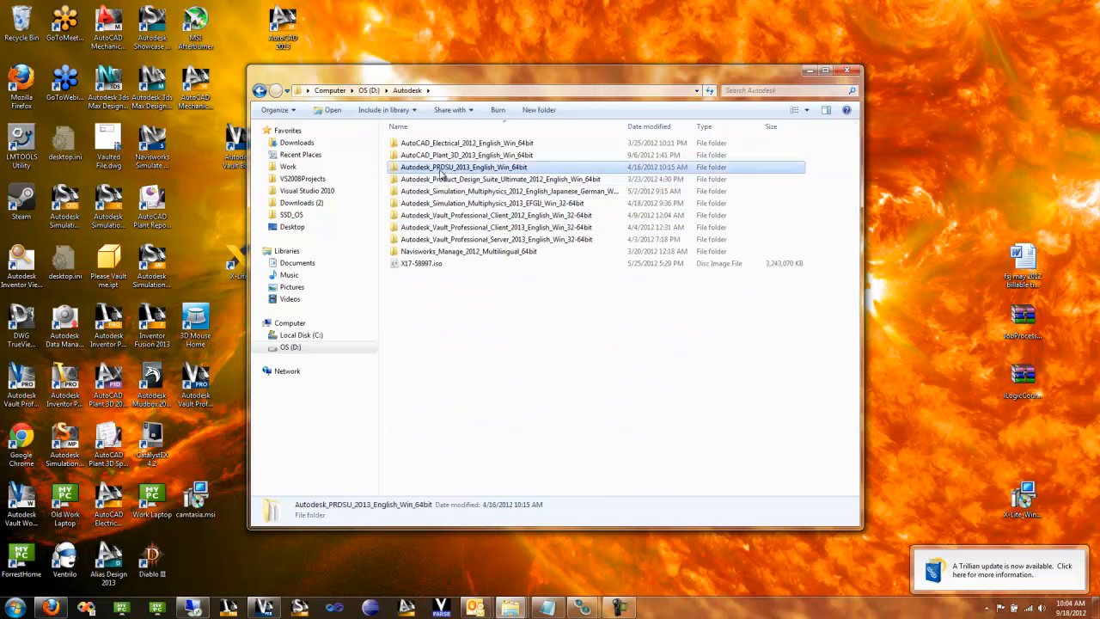
double_click(441, 172)
left_click(413, 311)
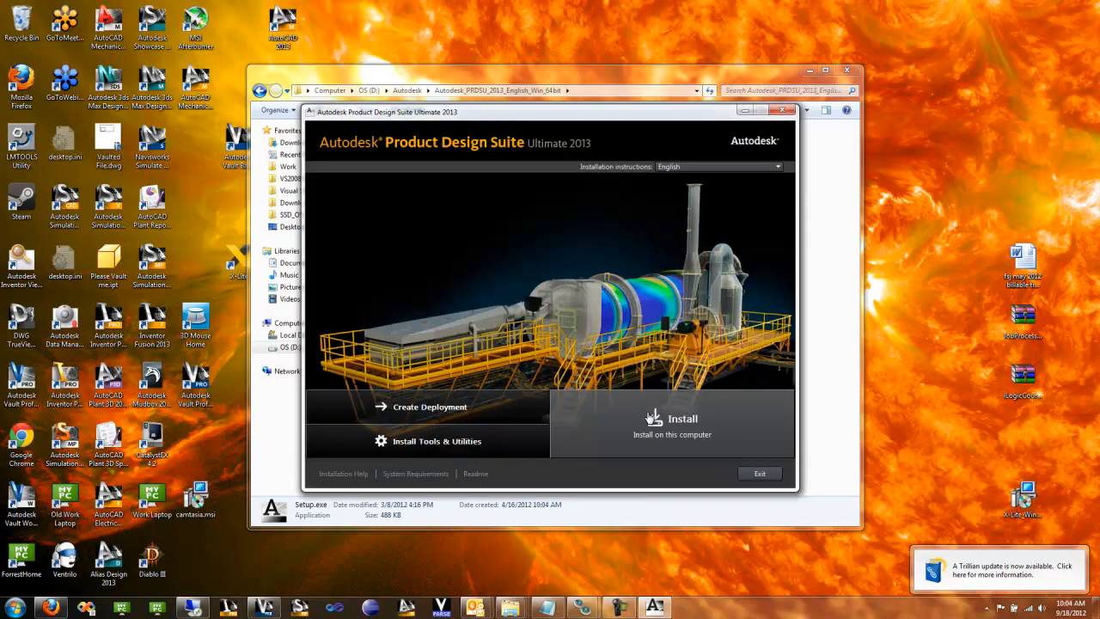
left_click(412, 407)
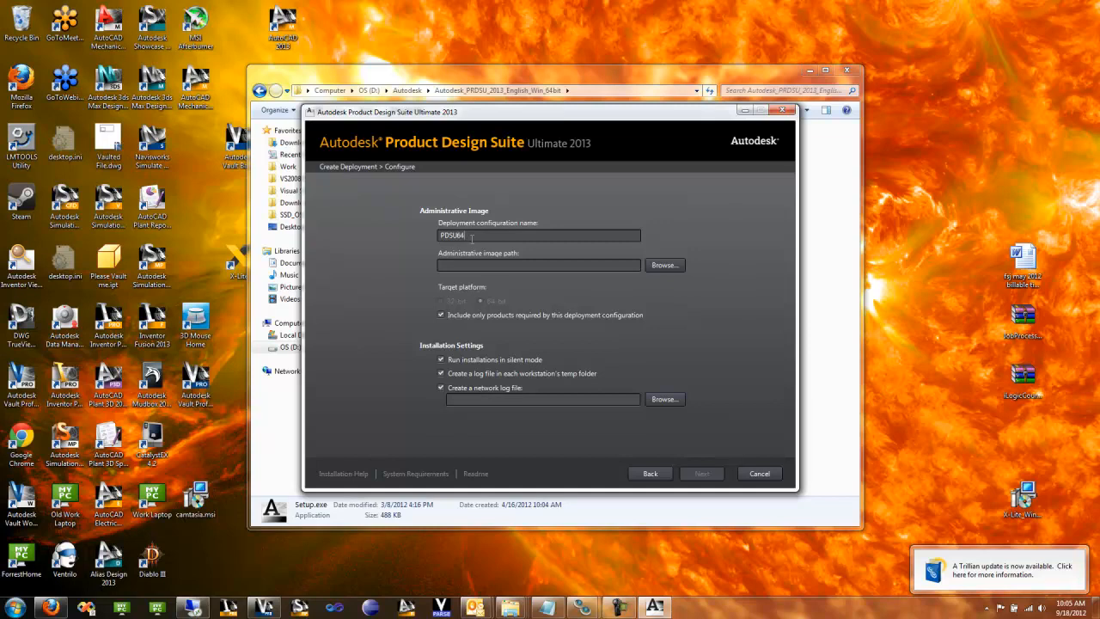
- Find the shared pdsu_64 folder through the computer's network location in a new Explorer window and copy its network path
left_click(663, 266)
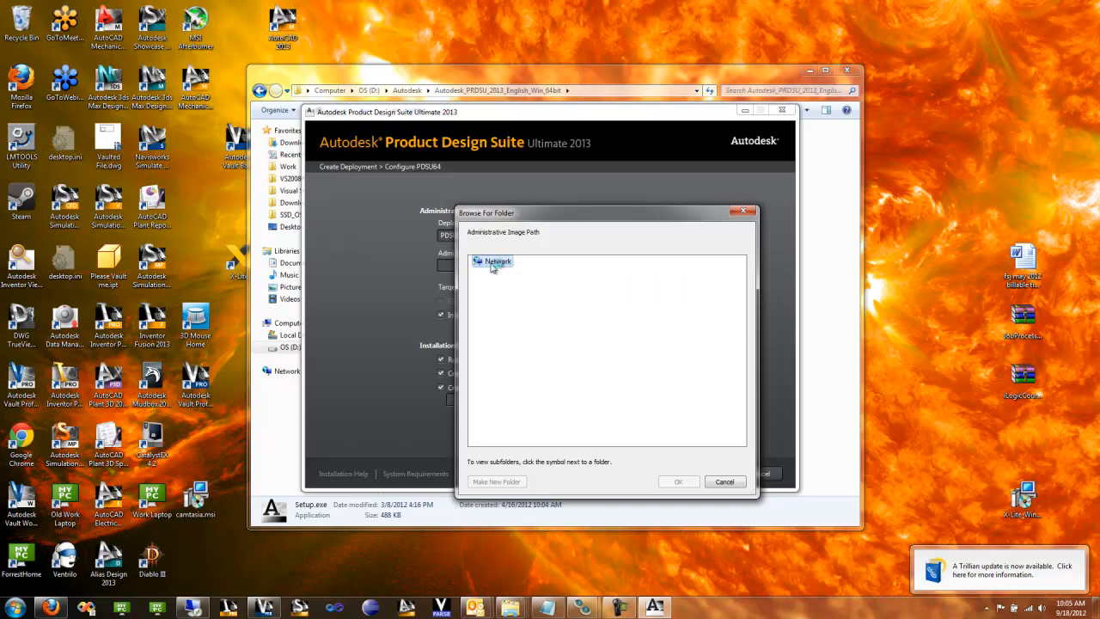
left_click(563, 79)
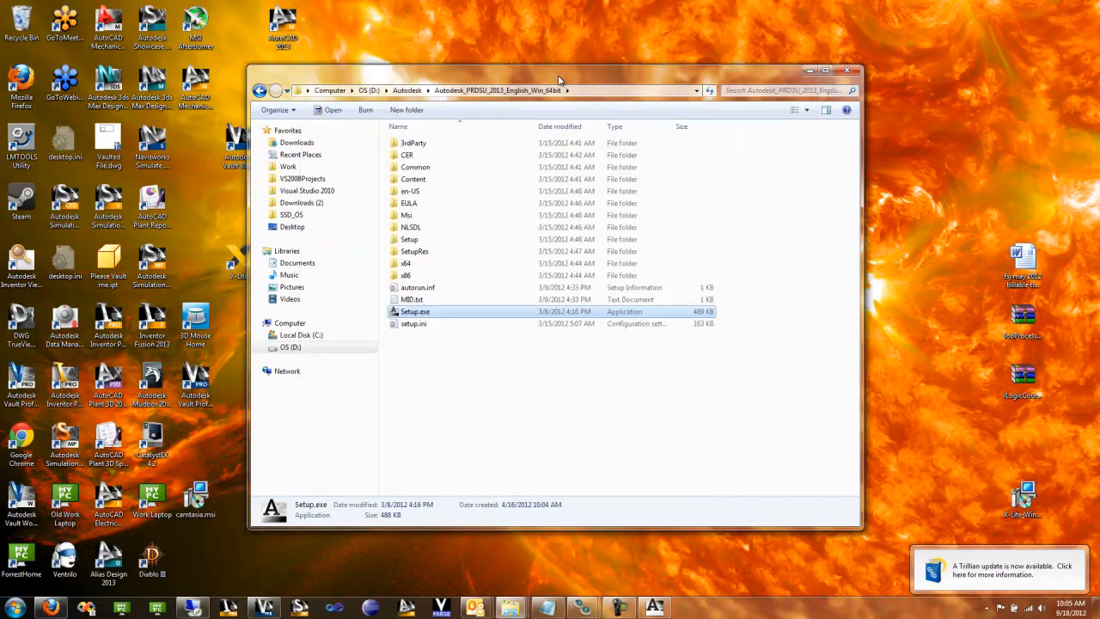
key("super+e")
left_click(512, 105)
type("\\for")
key("Down")
key("Return")
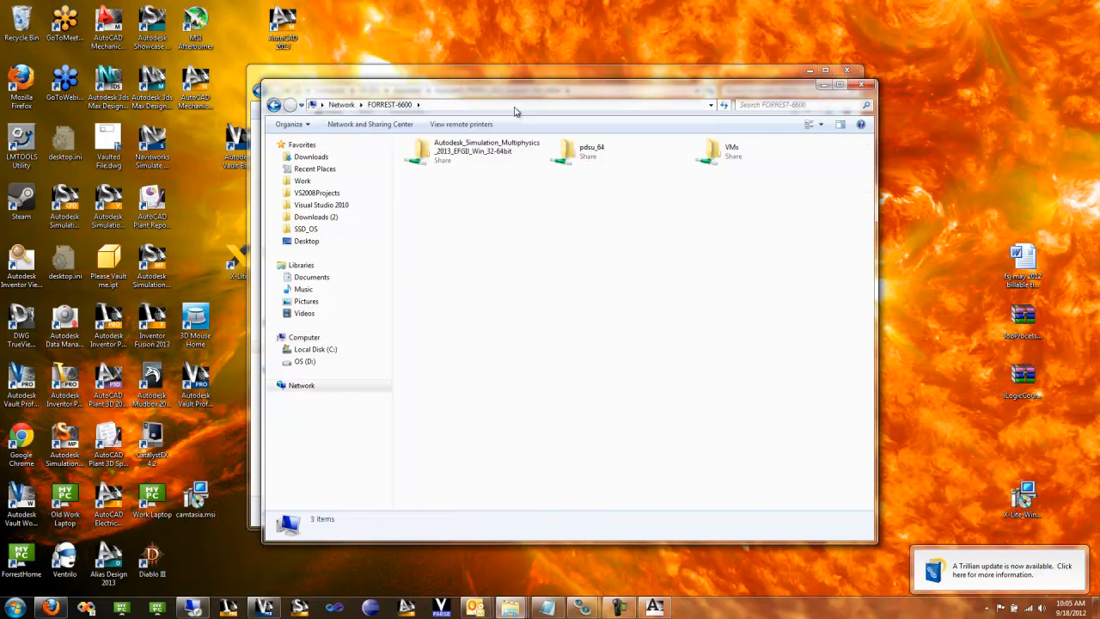
double_click(584, 153)
left_click(473, 105)
key("ctrl+c")
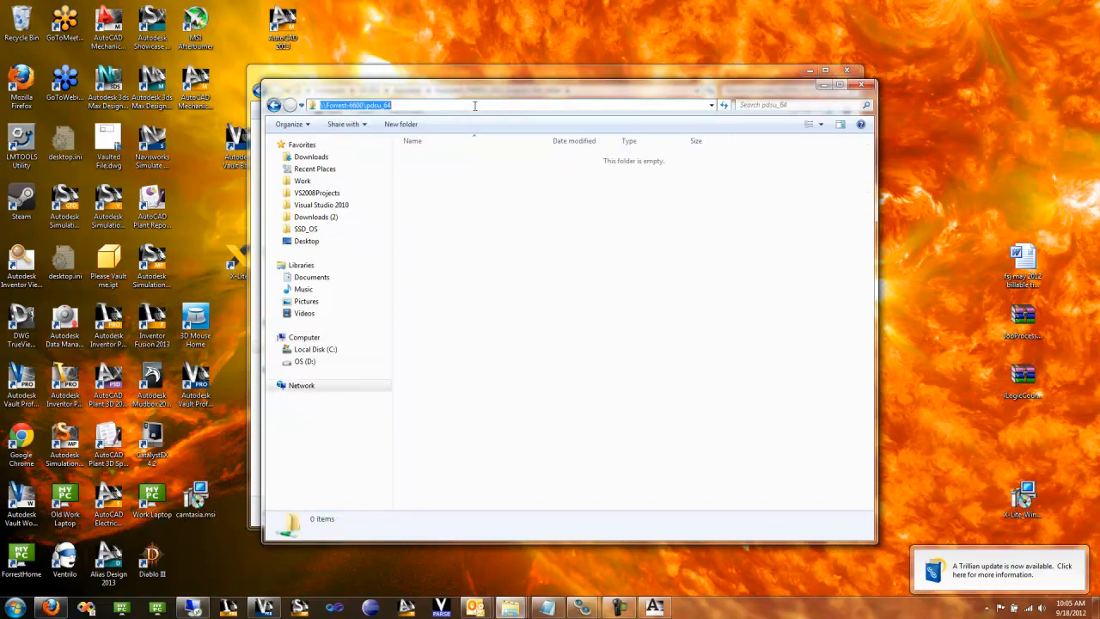
- Return to the installer, dismiss the folder browser and paste the copied pdsu_64 network path as the administrative image path
left_click(654, 606)
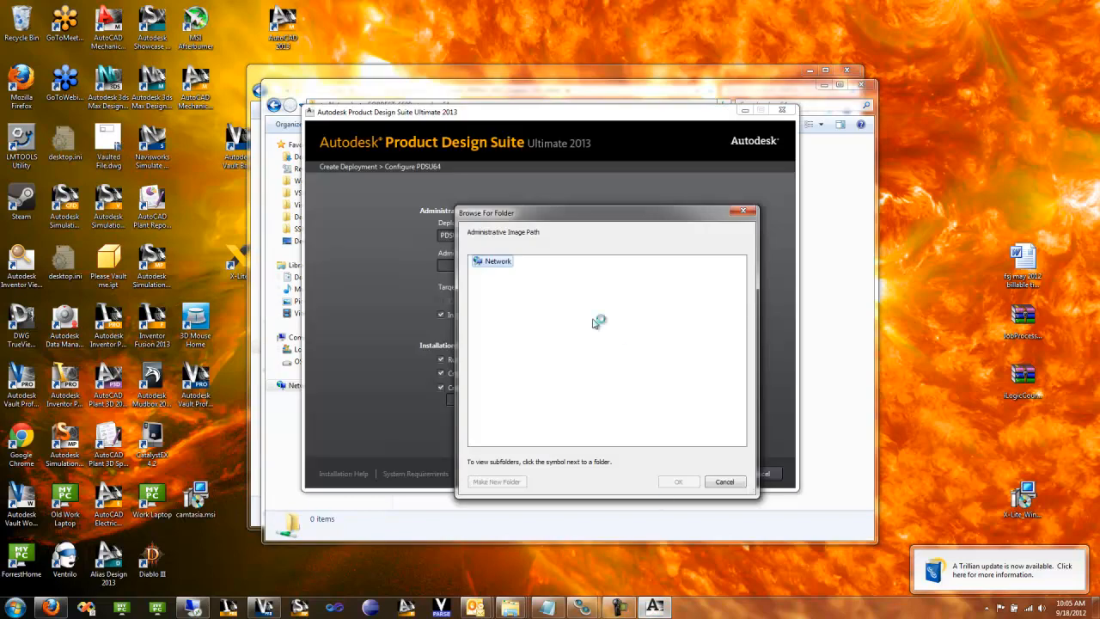
left_click(743, 211)
key("ctrl+v")
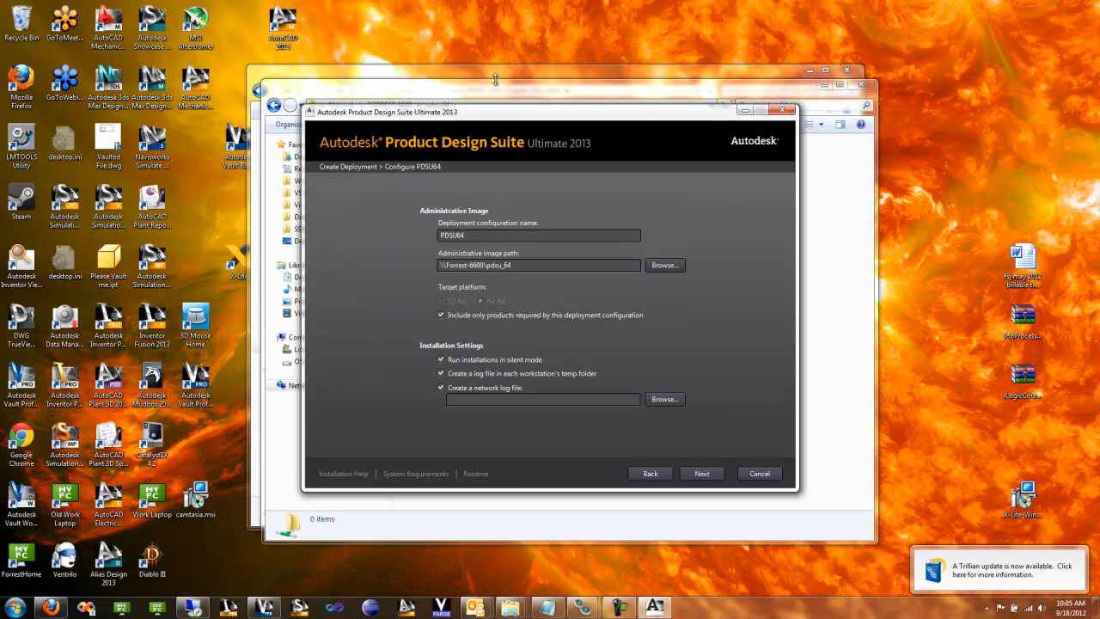
left_click_drag(507, 115, 516, 156)
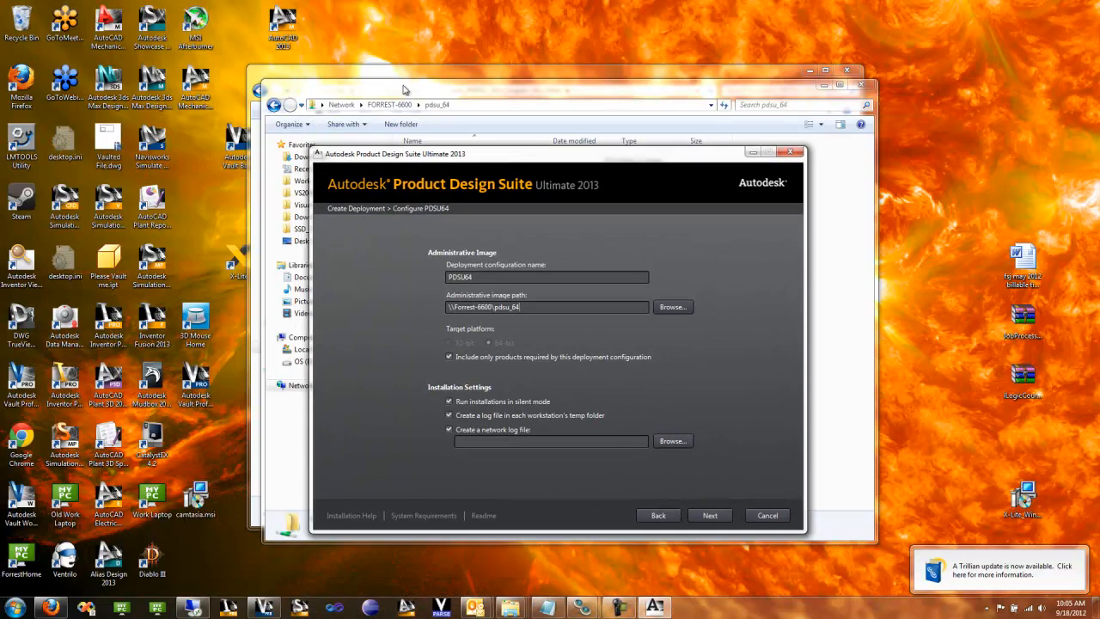
left_click(439, 67)
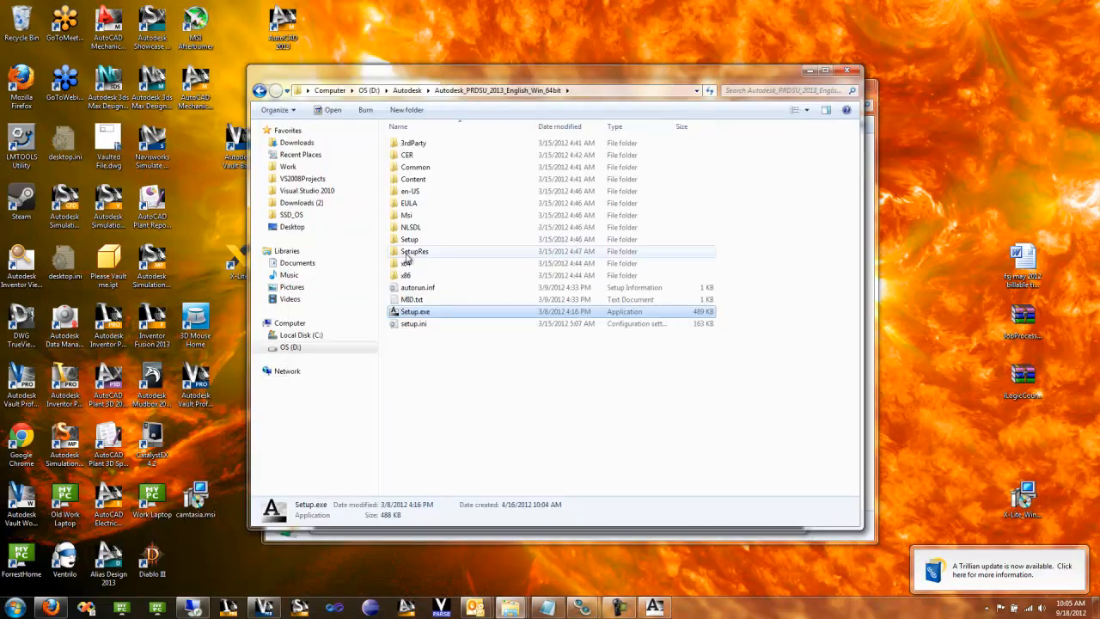
left_click_drag(541, 93, 715, 103)
left_click(389, 158)
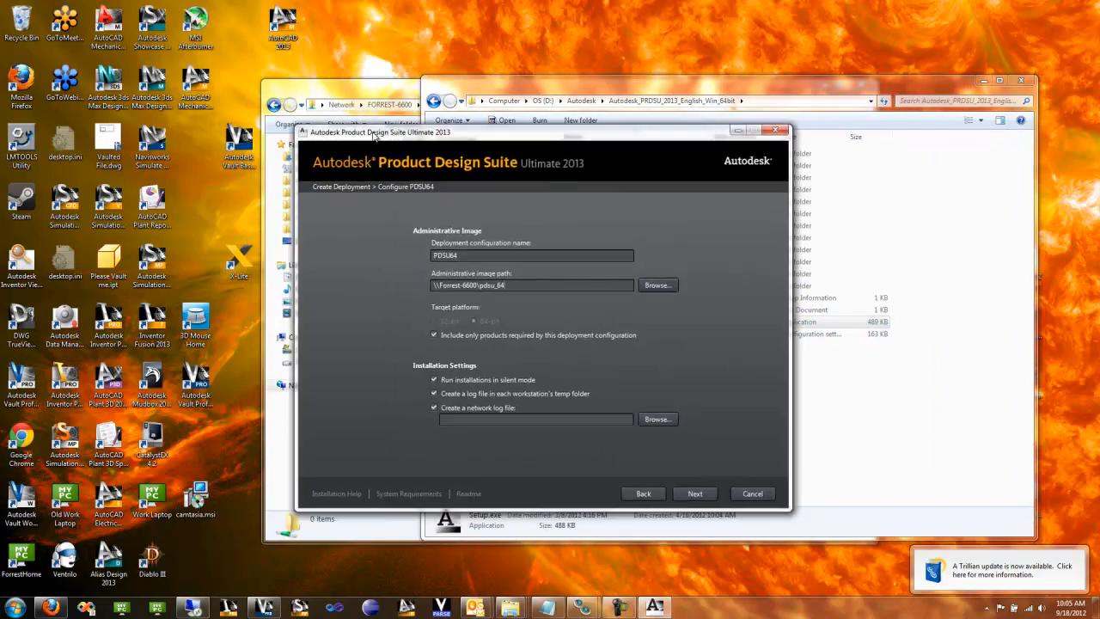
left_click_drag(558, 160, 551, 154)
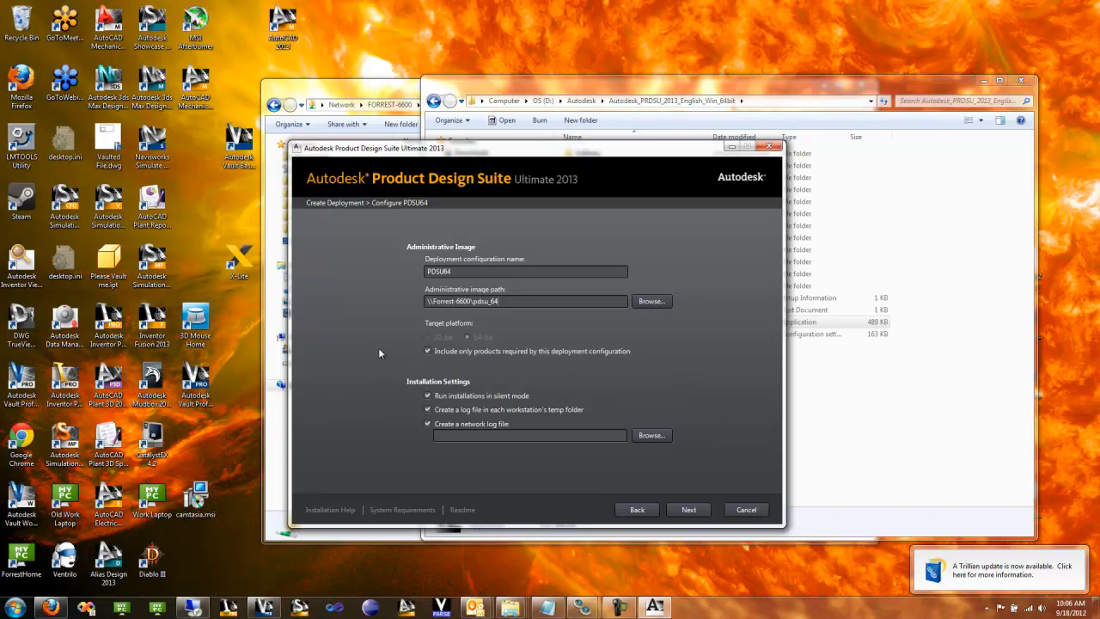
- Switch silent-mode installation off and back on in the deployment settings, keeping only the required products included
left_click(426, 353)
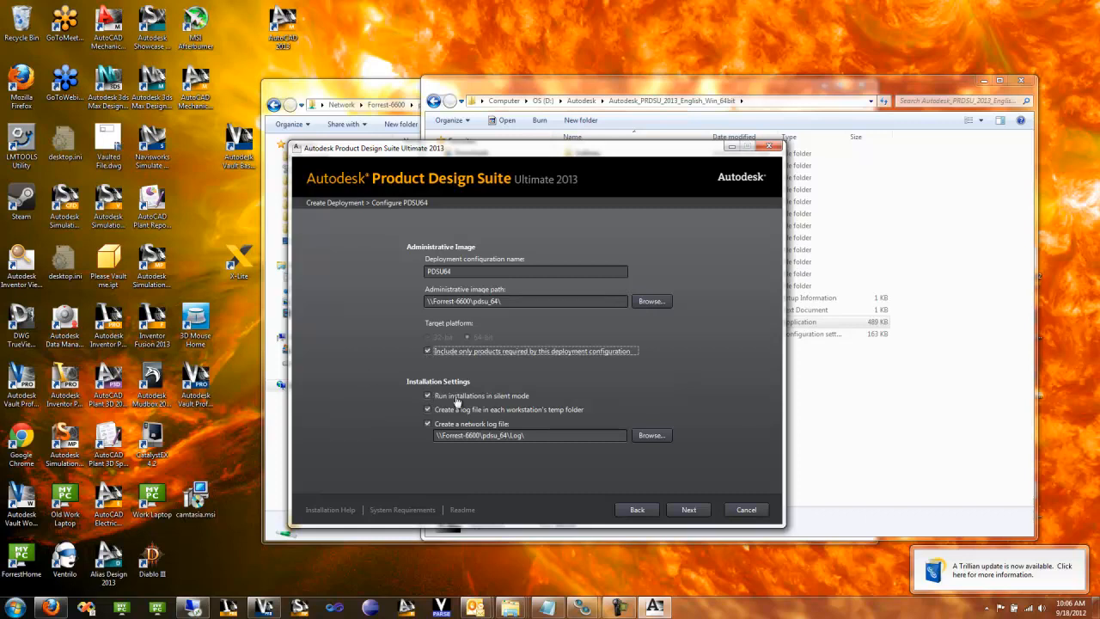
left_click(428, 396)
left_click(428, 396)
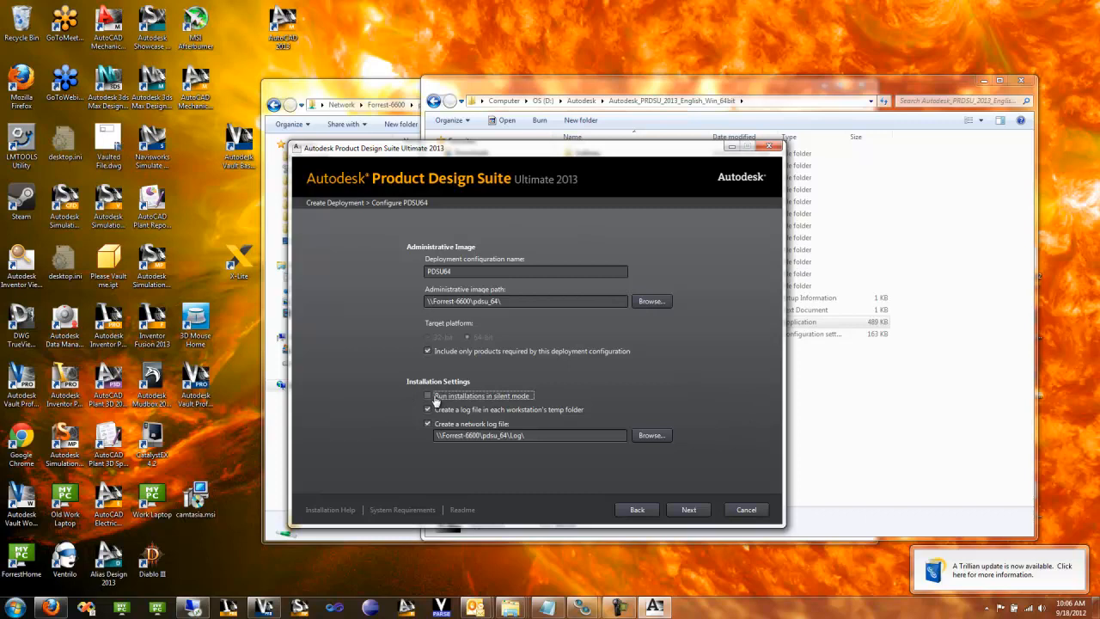
left_click(427, 397)
- Proceed to the license agreement, accept it and continue with the deployment setup
left_click(685, 513)
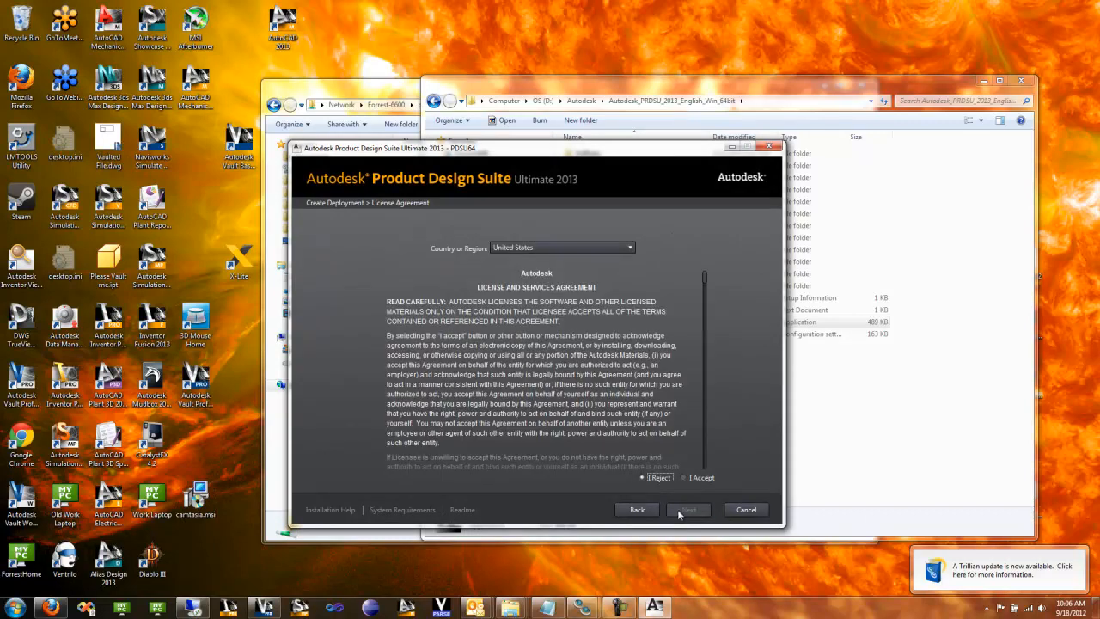
left_click(686, 478)
left_click(688, 510)
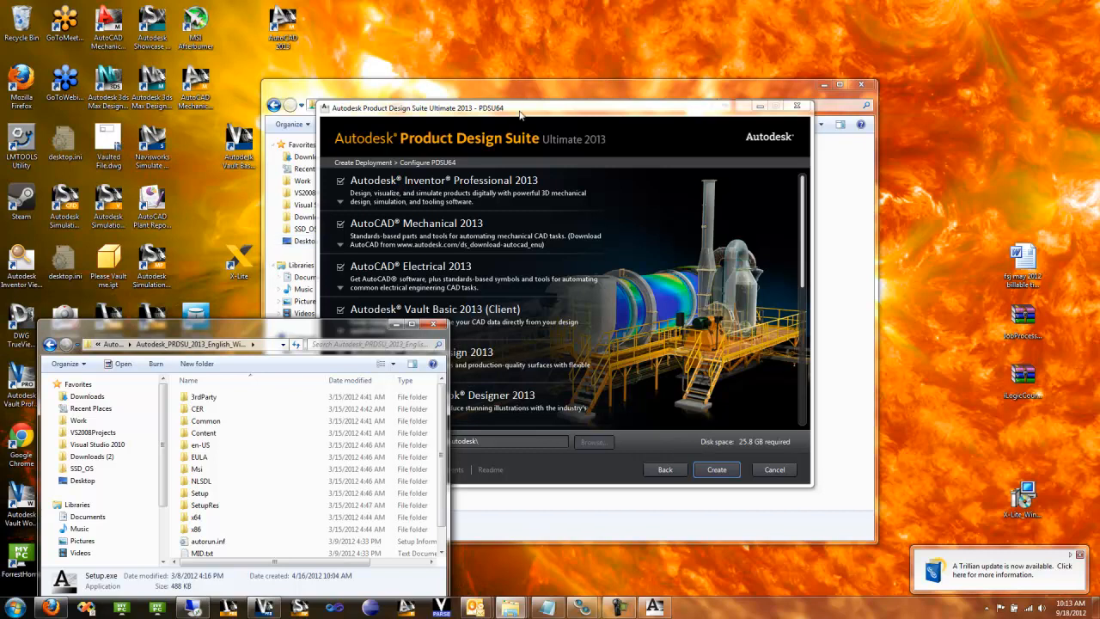
- Go through the deployment's product list to the shared components and try to exclude Autodesk Inventor Fusion 2013, then cancel the exclusion
left_click(520, 114)
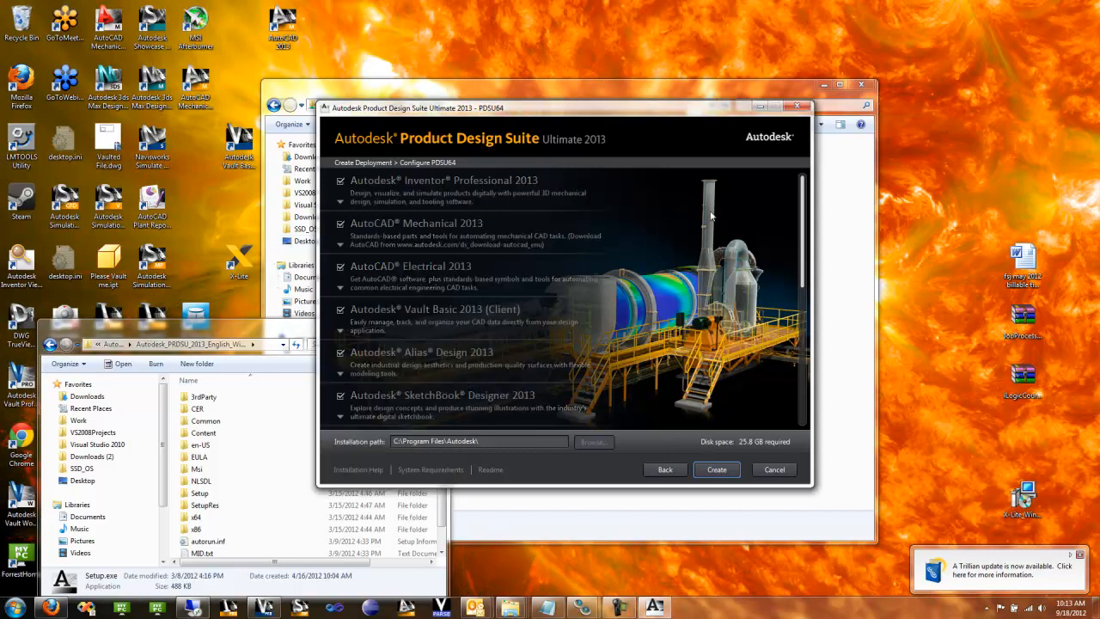
mouse_move(801, 201)
left_mouse_down()
mouse_move(811, 318)
mouse_move(801, 362)
mouse_move(801, 227)
left_mouse_up()
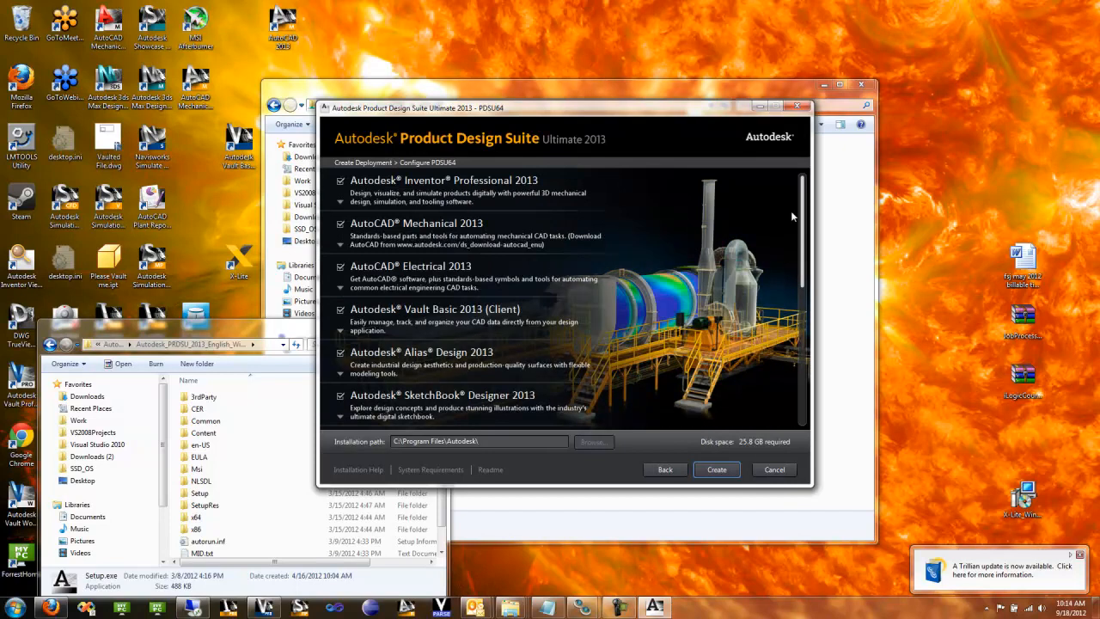
left_click_drag(804, 199, 804, 240)
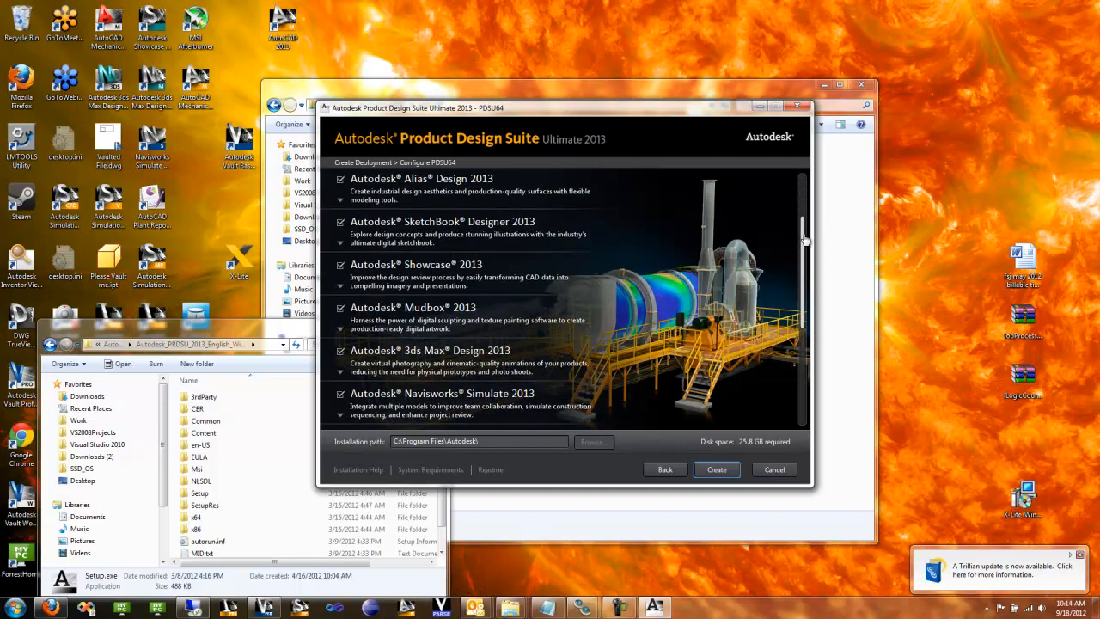
left_click_drag(804, 240, 804, 302)
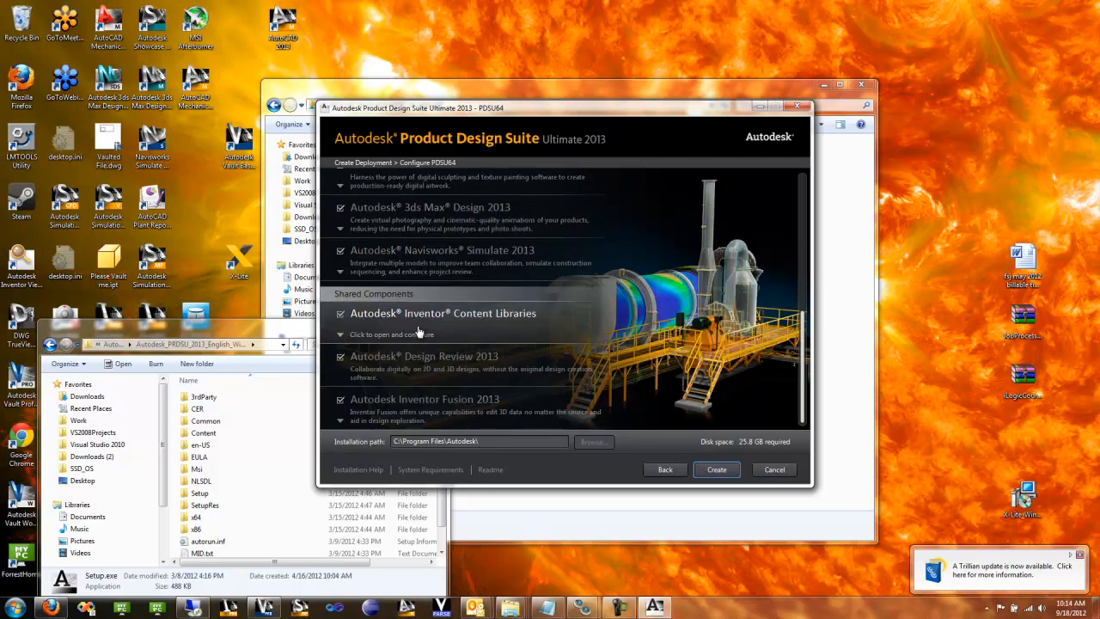
left_click(340, 402)
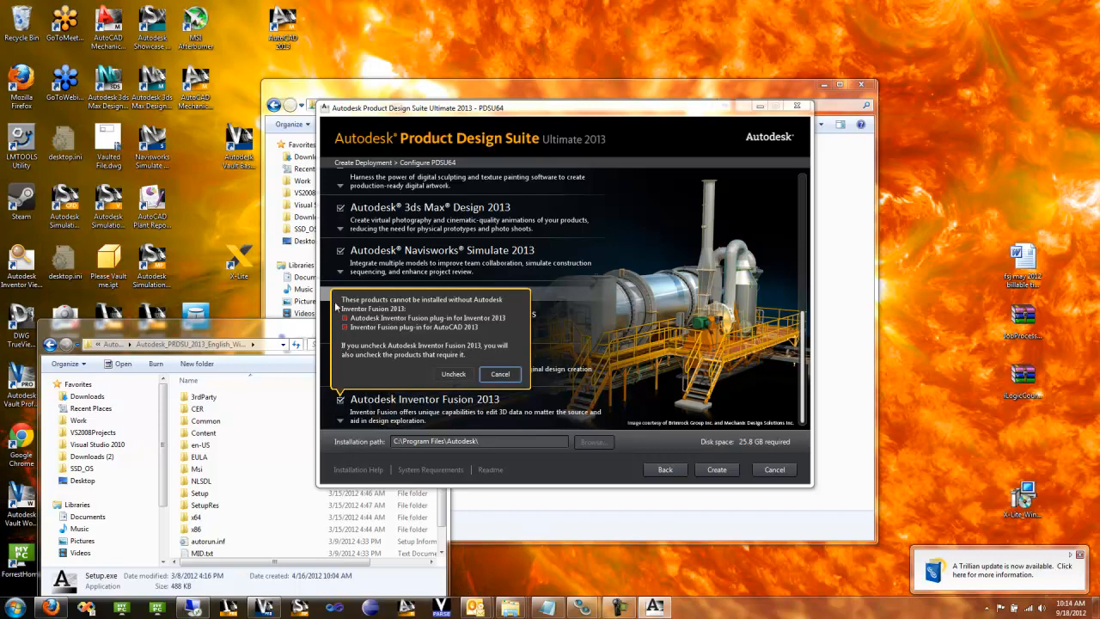
left_click(500, 374)
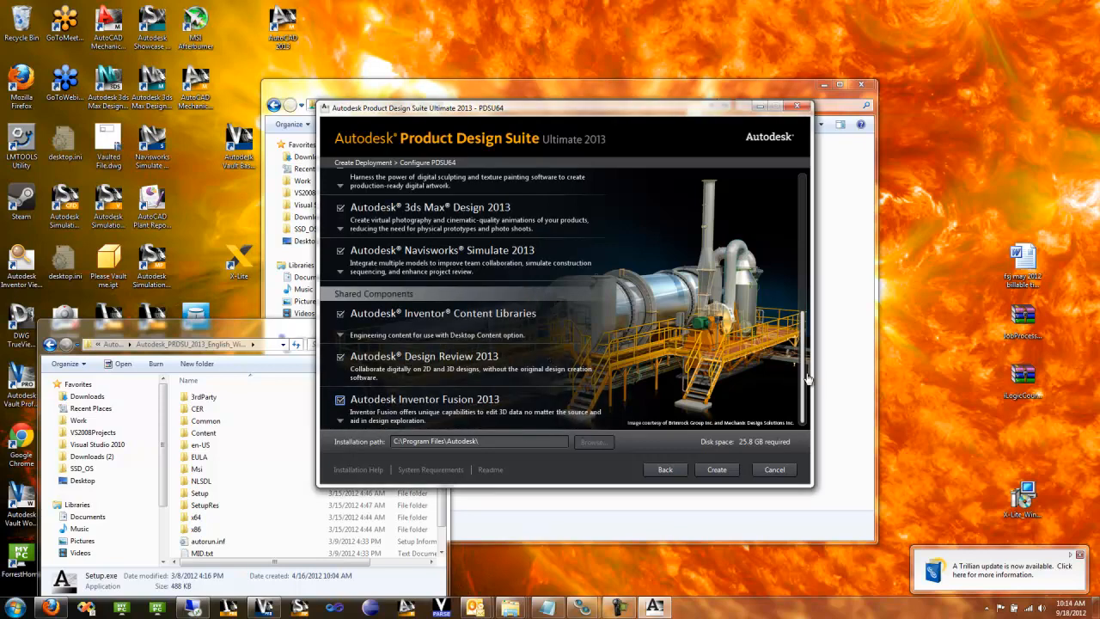
- Examine the Inventor Content Libraries options and the Inventor Professional 2013 configuration, including its service pack settings, and return to the product list
left_click(339, 339)
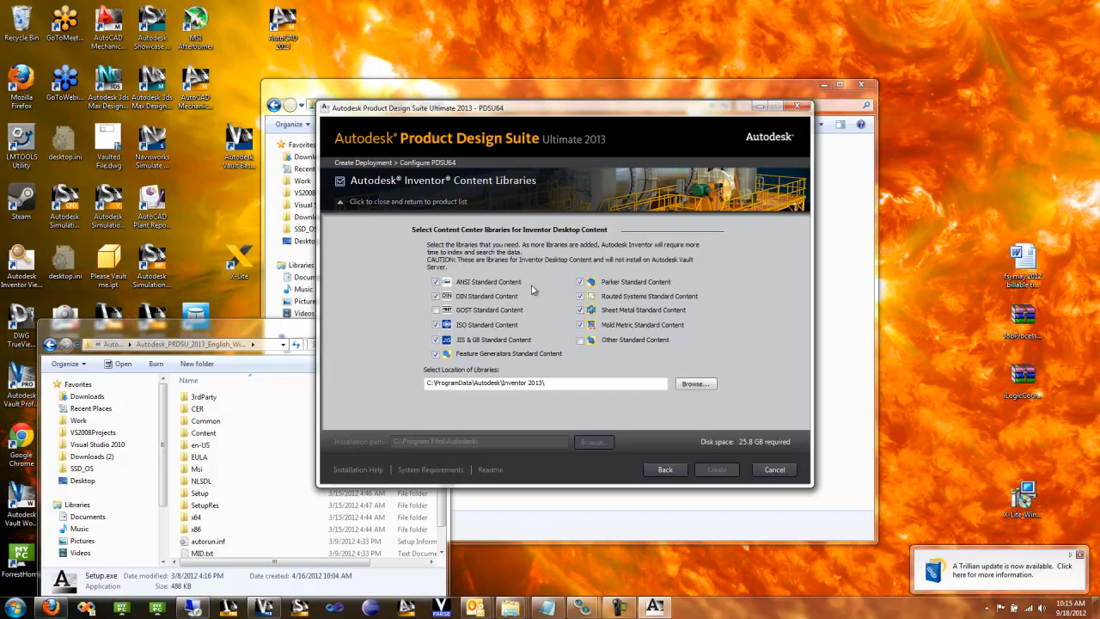
left_click(401, 203)
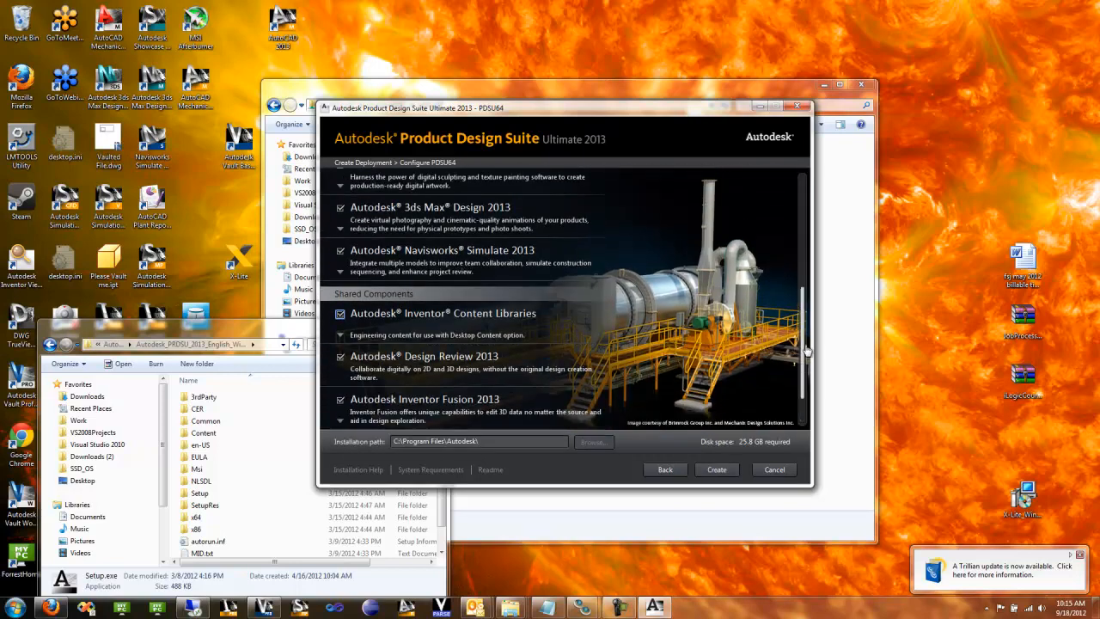
left_click_drag(807, 367, 810, 225)
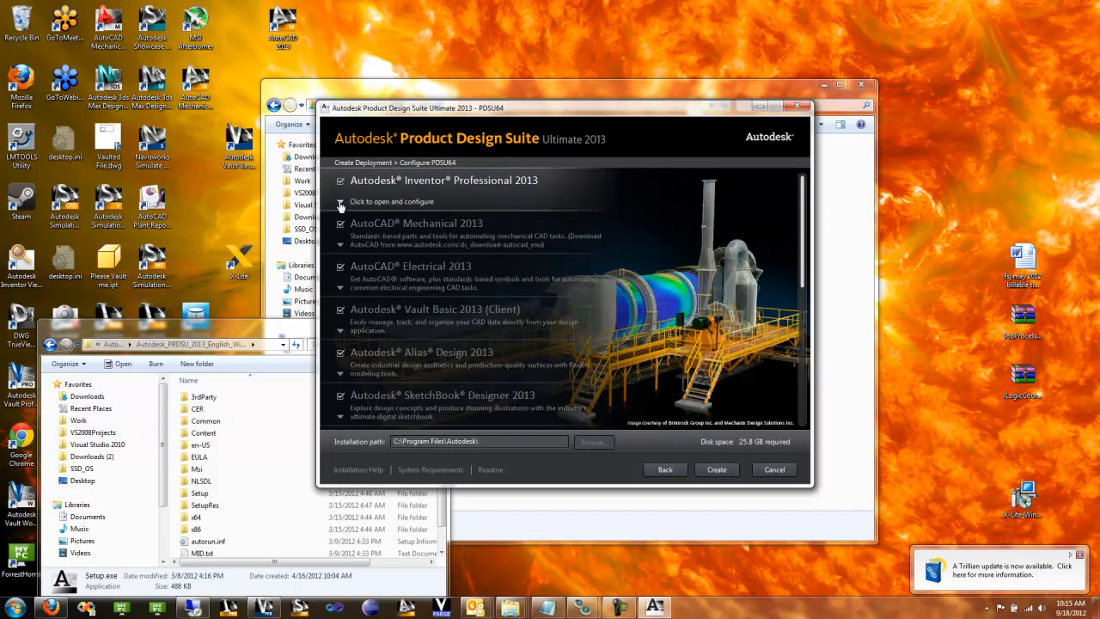
left_click(341, 204)
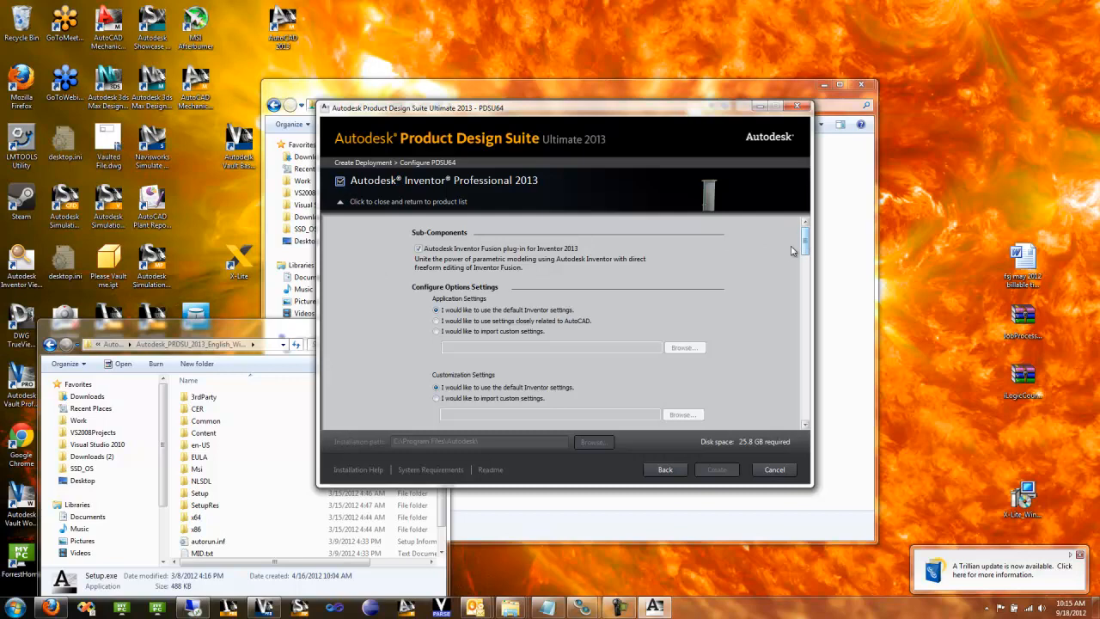
left_click_drag(807, 244, 805, 340)
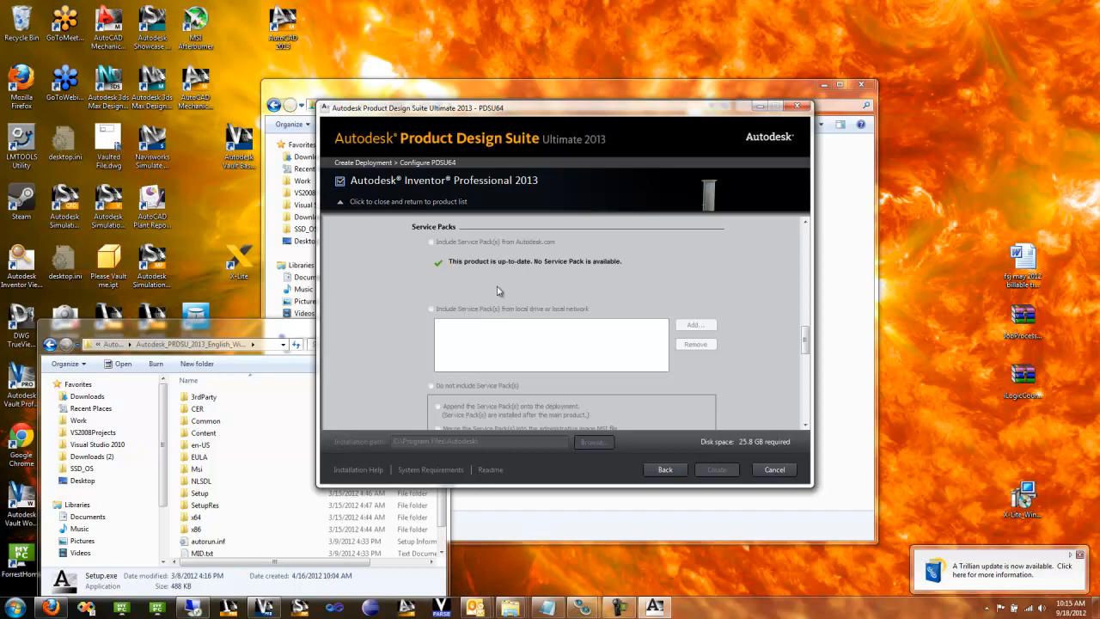
mouse_move(806, 344)
left_mouse_down()
mouse_move(806, 363)
mouse_move(798, 338)
left_mouse_up()
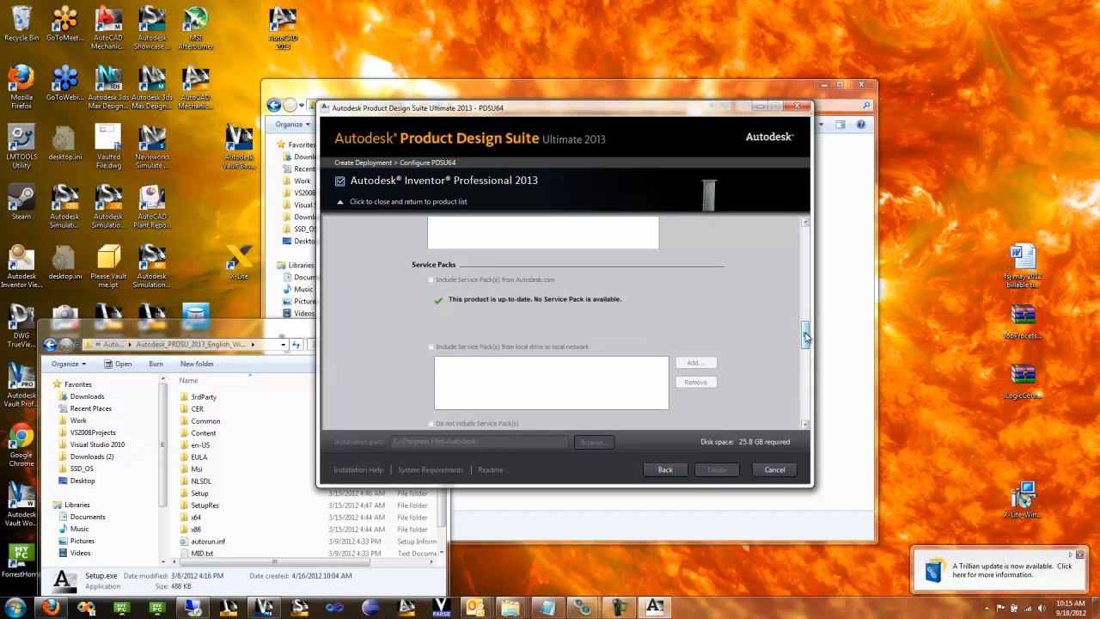
left_click_drag(805, 337, 792, 414)
left_click(402, 202)
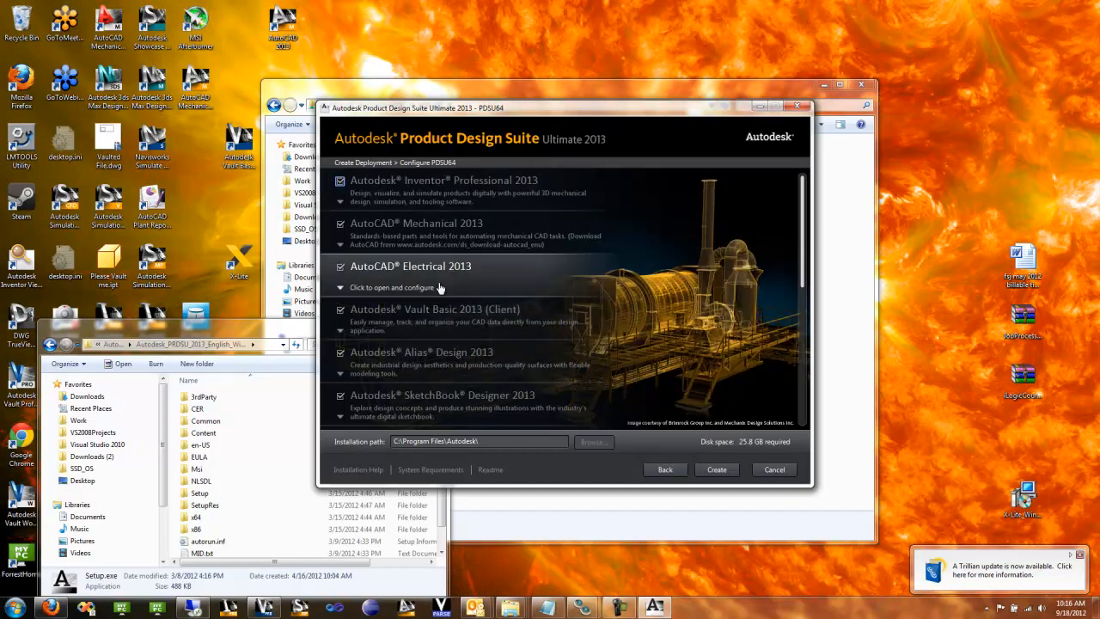
- Review the Inventor Professional 2013 selection, create the PDSU64 deployment from the chosen products and finish the installer
mouse_move(802, 217)
left_mouse_down()
mouse_move(787, 333)
mouse_move(799, 304)
mouse_move(796, 212)
left_mouse_up()
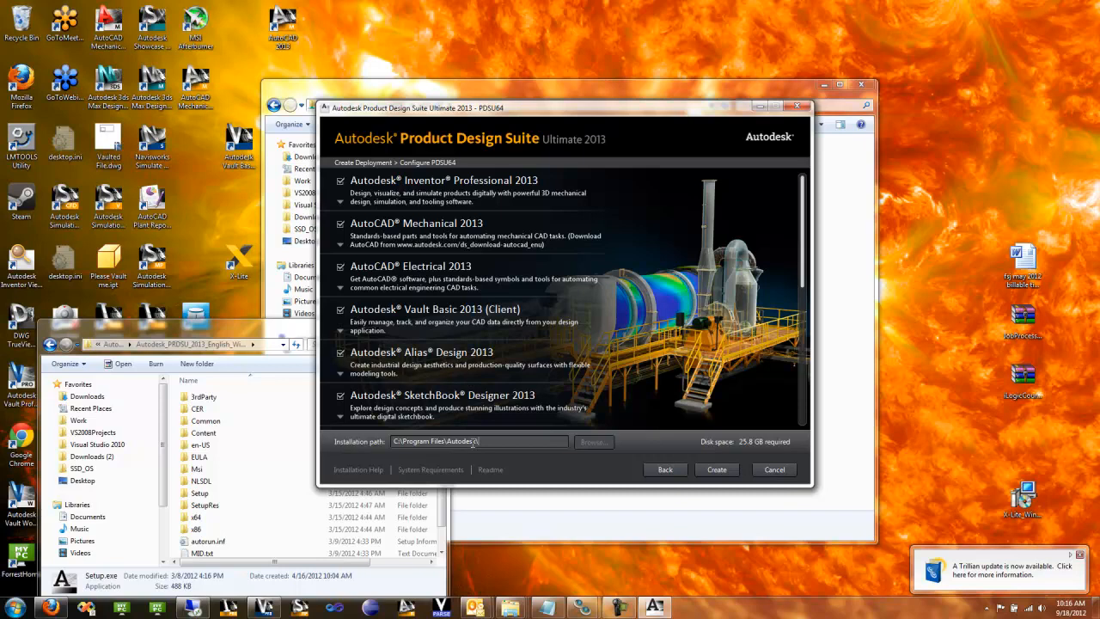
left_click(340, 181)
left_click(499, 271)
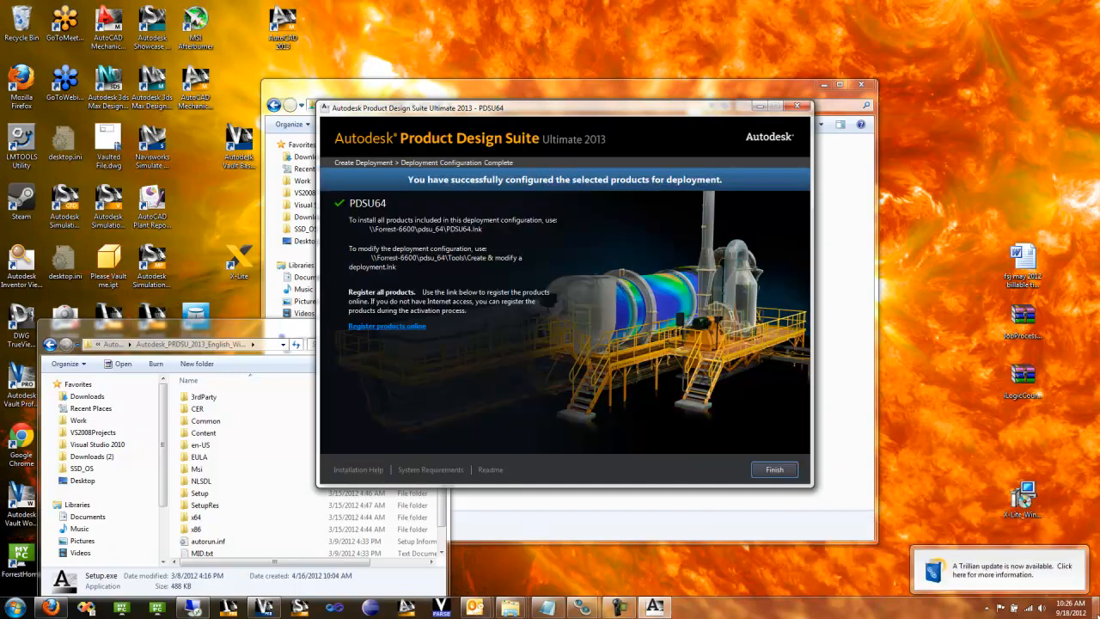
left_click(1078, 557)
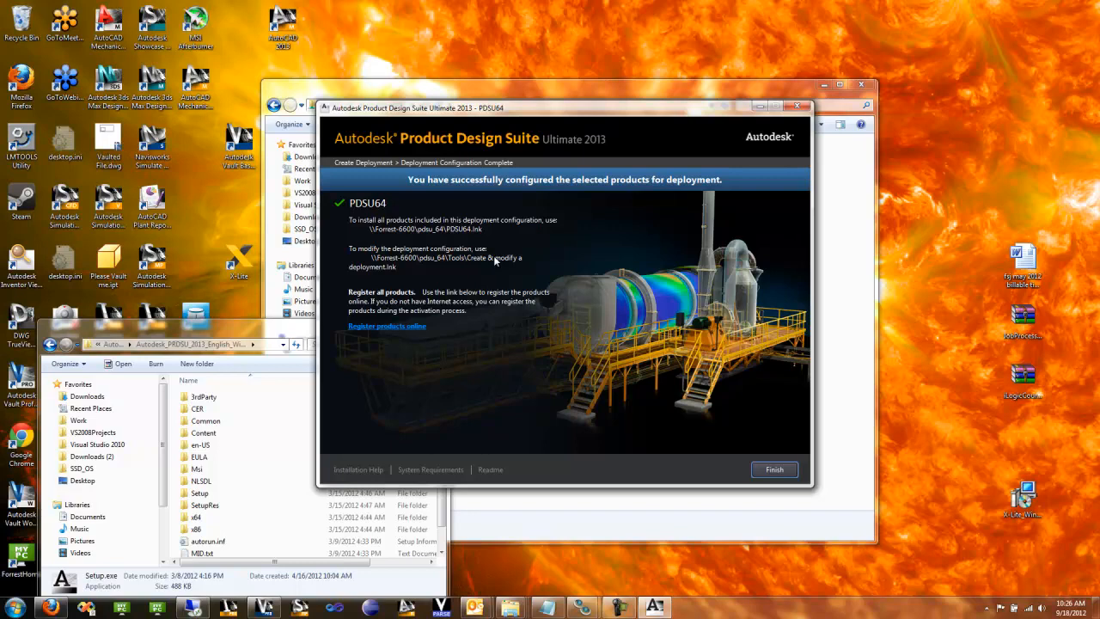
left_click(773, 469)
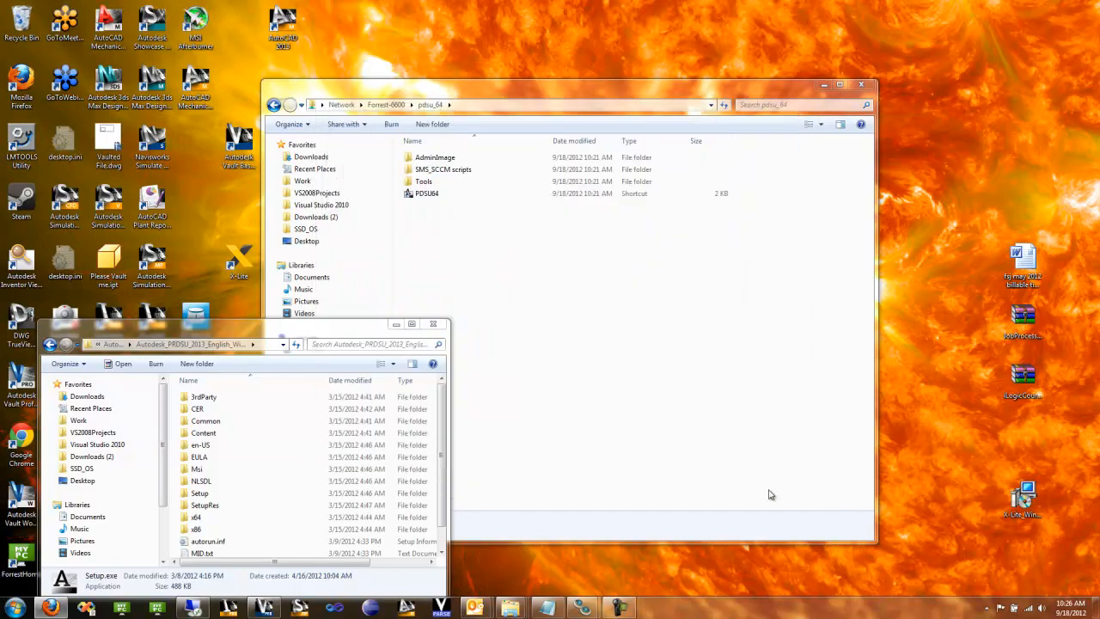
- Inspect the created deployment in the shared pdsu_64 folder, including its AdminImage, SMS_SCCM scripts and Tools folders
left_click(444, 91)
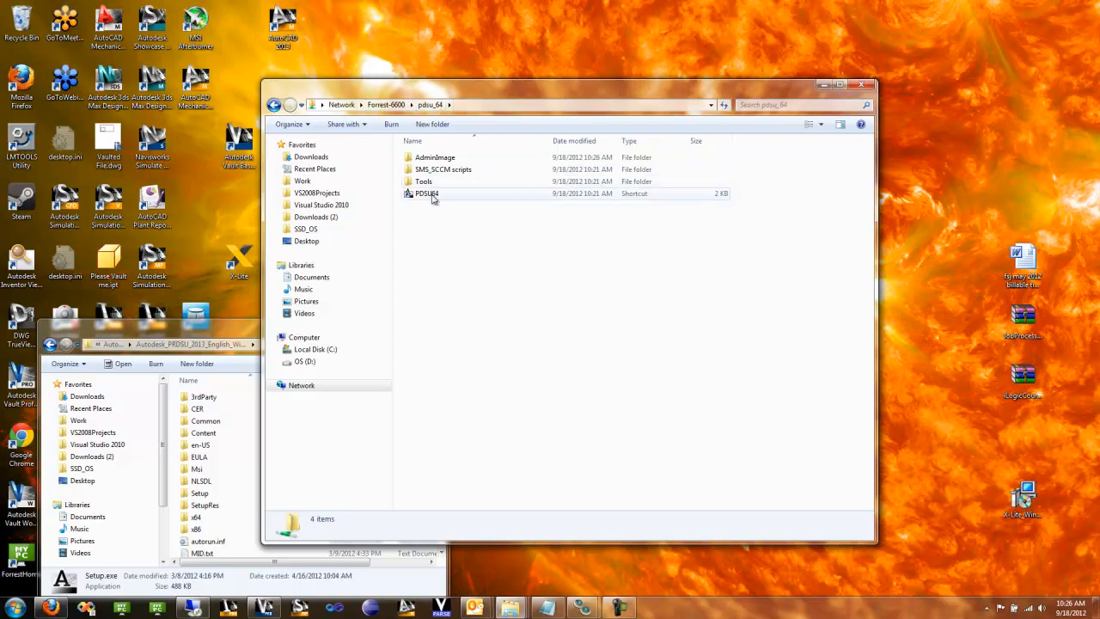
left_click(450, 160)
double_click(450, 159)
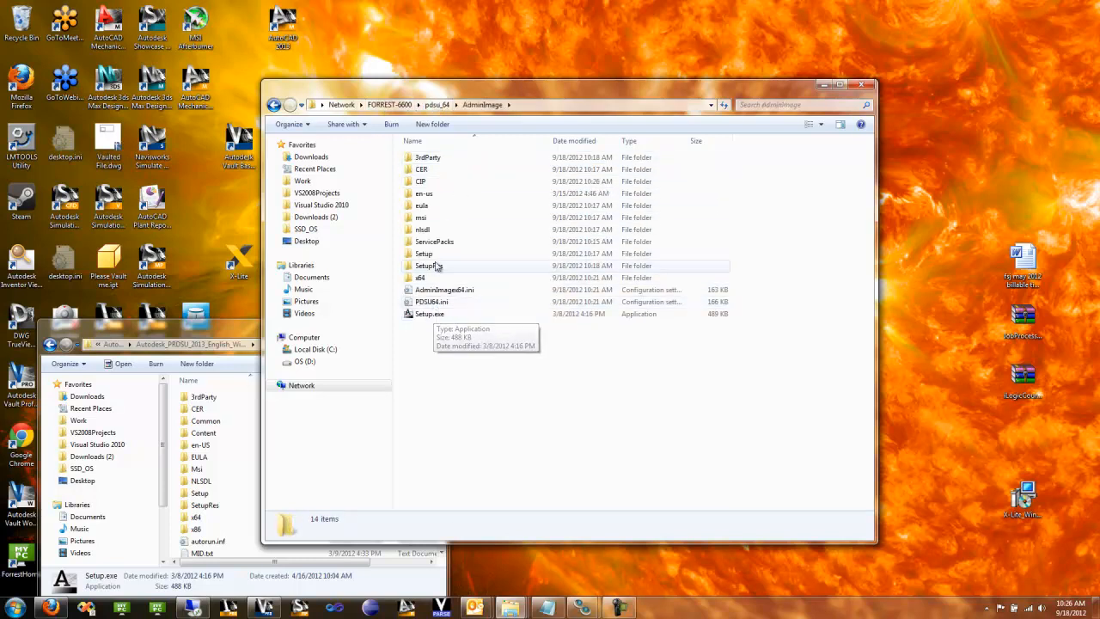
left_click(436, 104)
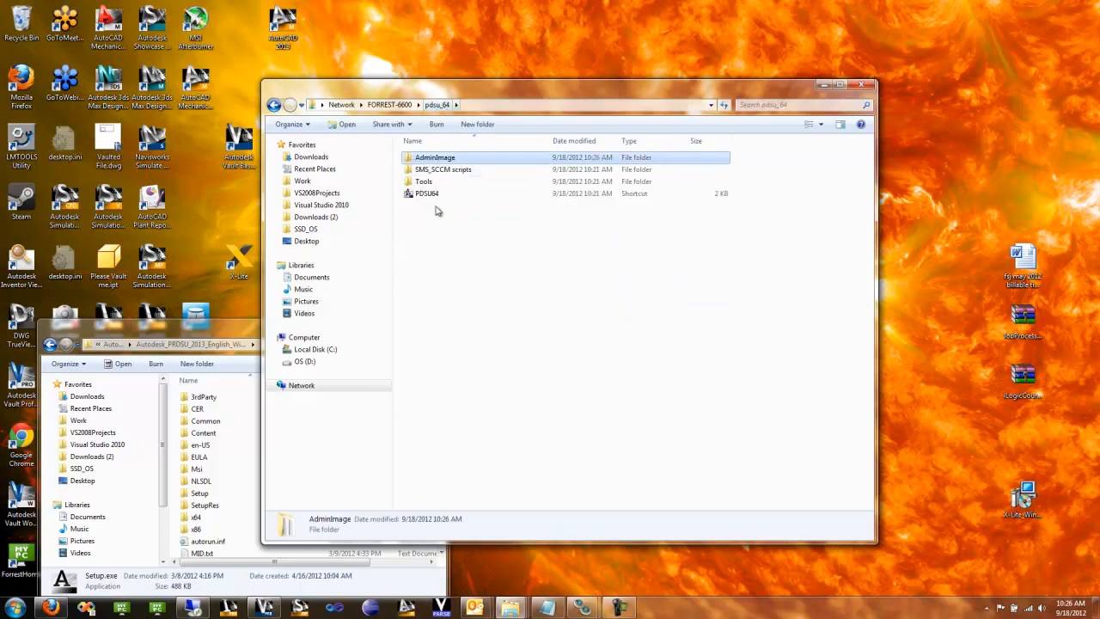
double_click(432, 170)
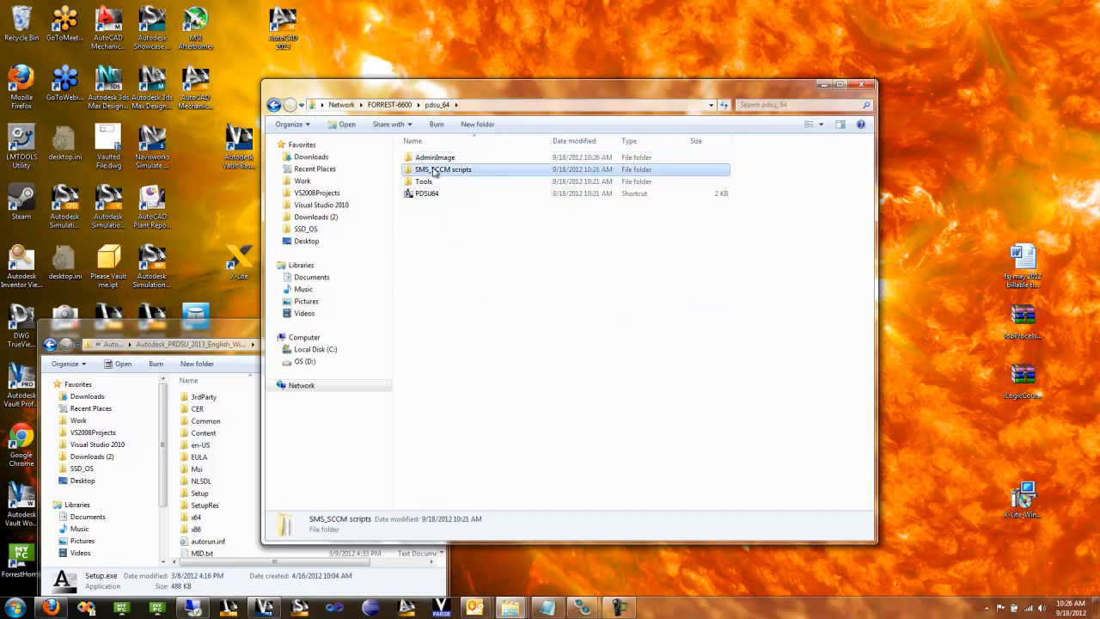
left_click(438, 104)
double_click(430, 181)
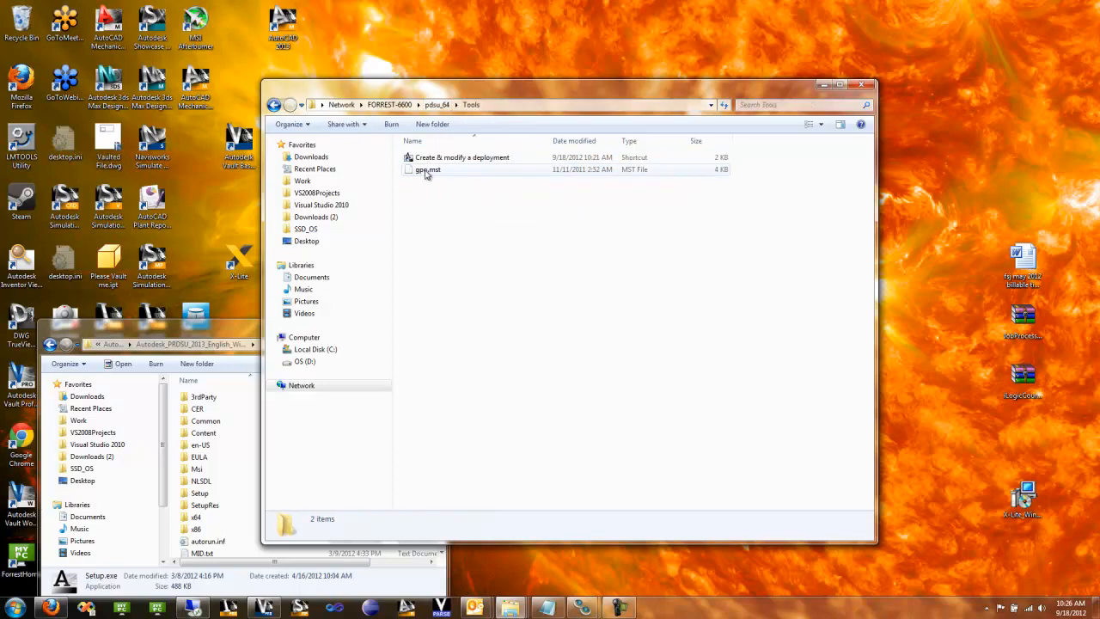
left_click(437, 104)
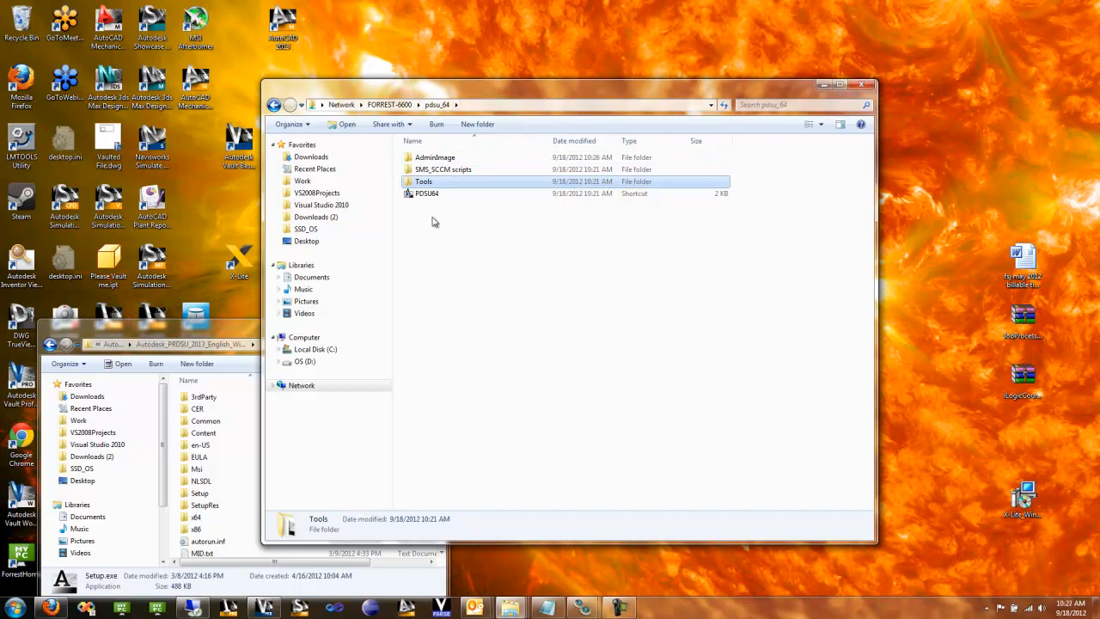
left_click(455, 270)
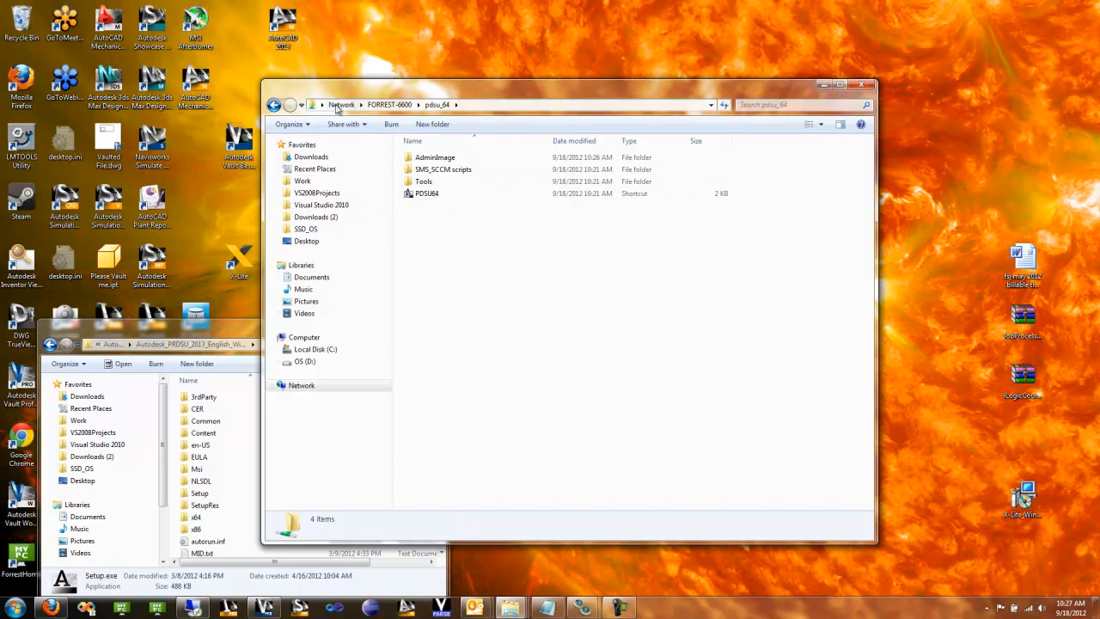
- Launch the deployment through the PDSU64 shortcut and continue past the license agreement and product information with the preset choices
left_click(429, 197)
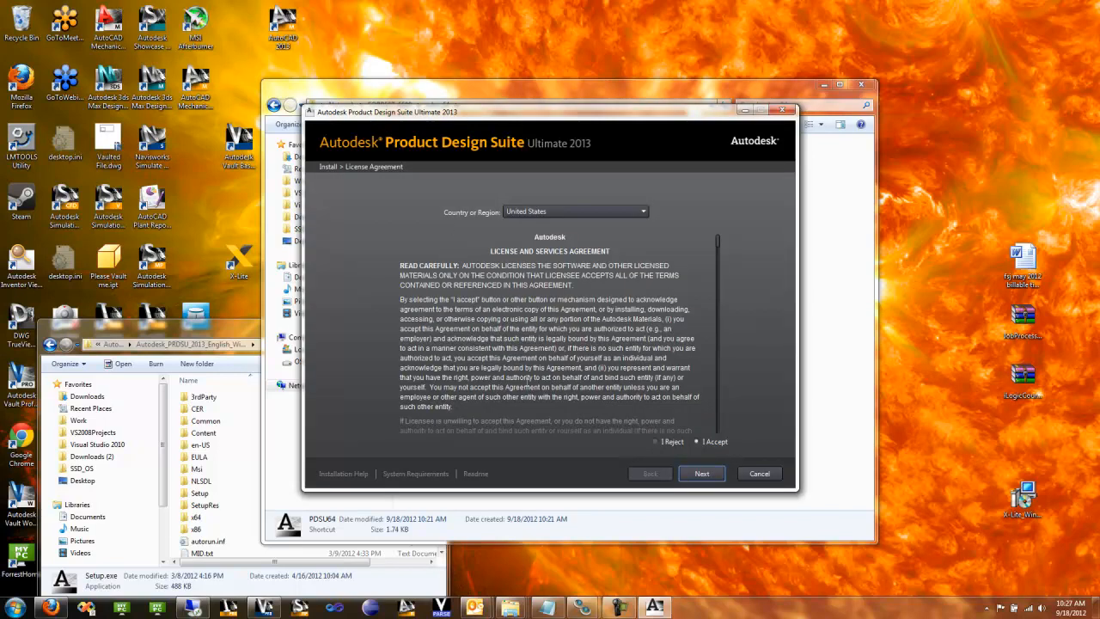
left_click(701, 473)
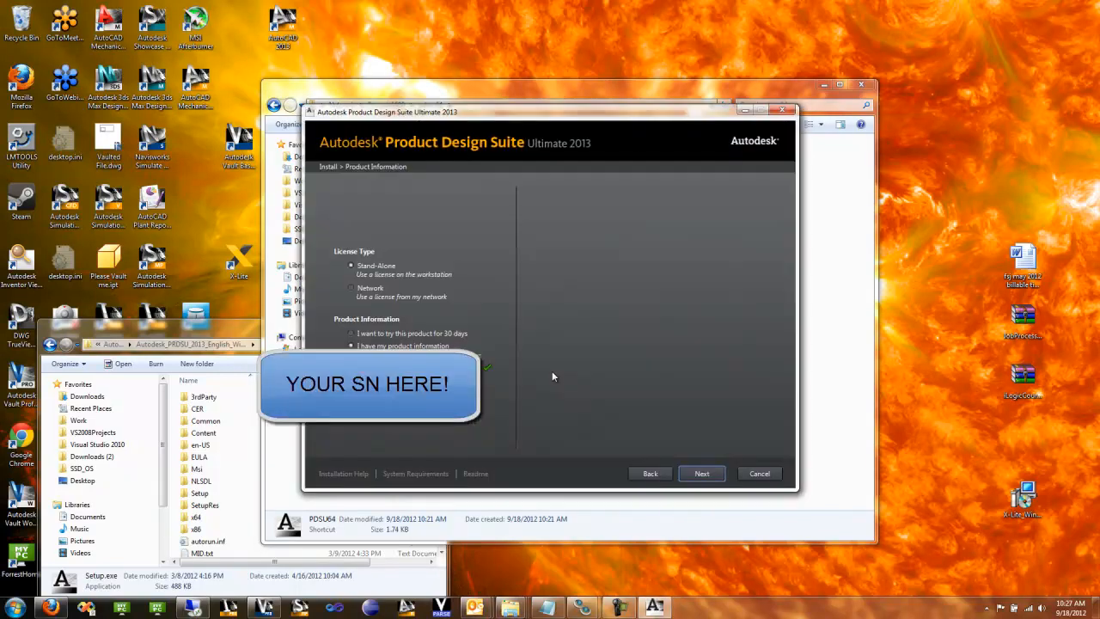
left_click(699, 473)
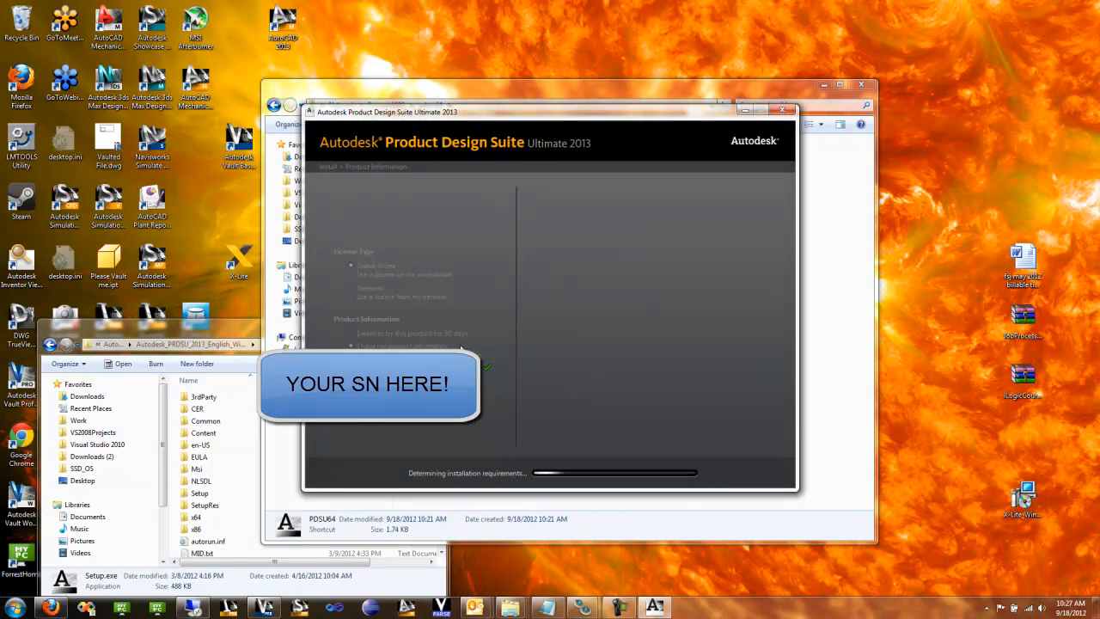
- Return to the deployment's installer and start installing Autodesk Mudbox 2013 to C:\Program Files\Autodesk\
left_click(213, 330)
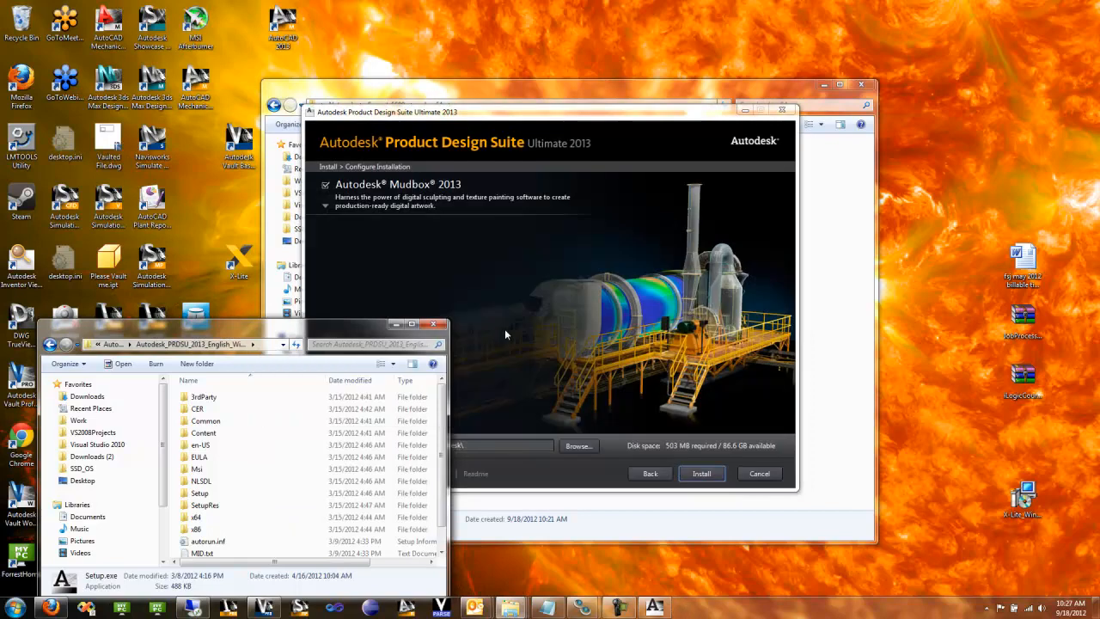
left_click(561, 112)
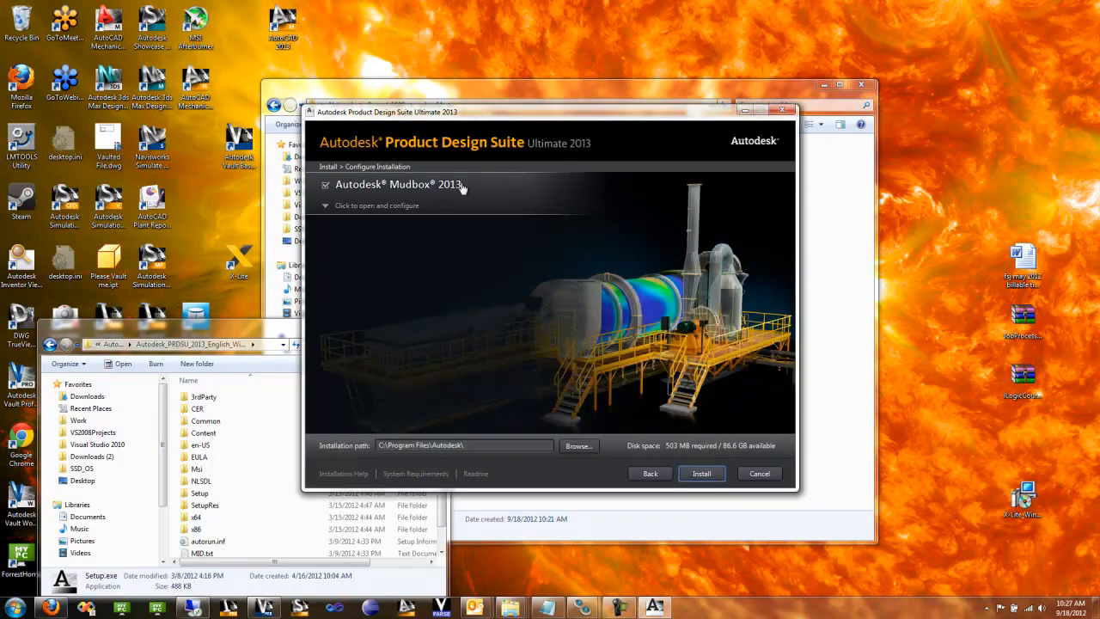
left_click(491, 443)
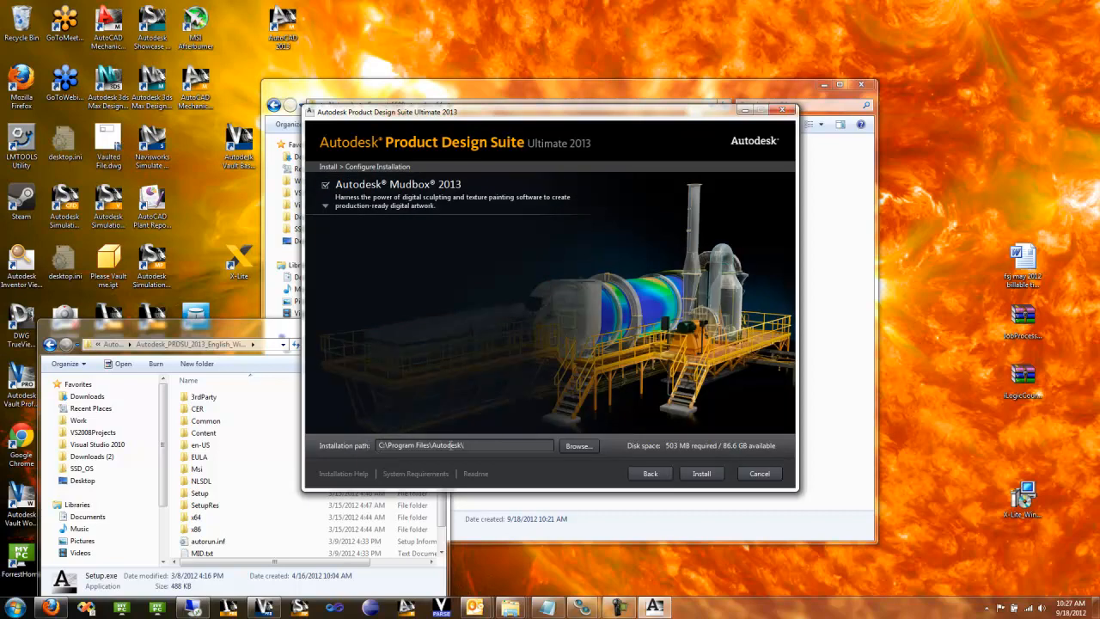
left_click(697, 478)
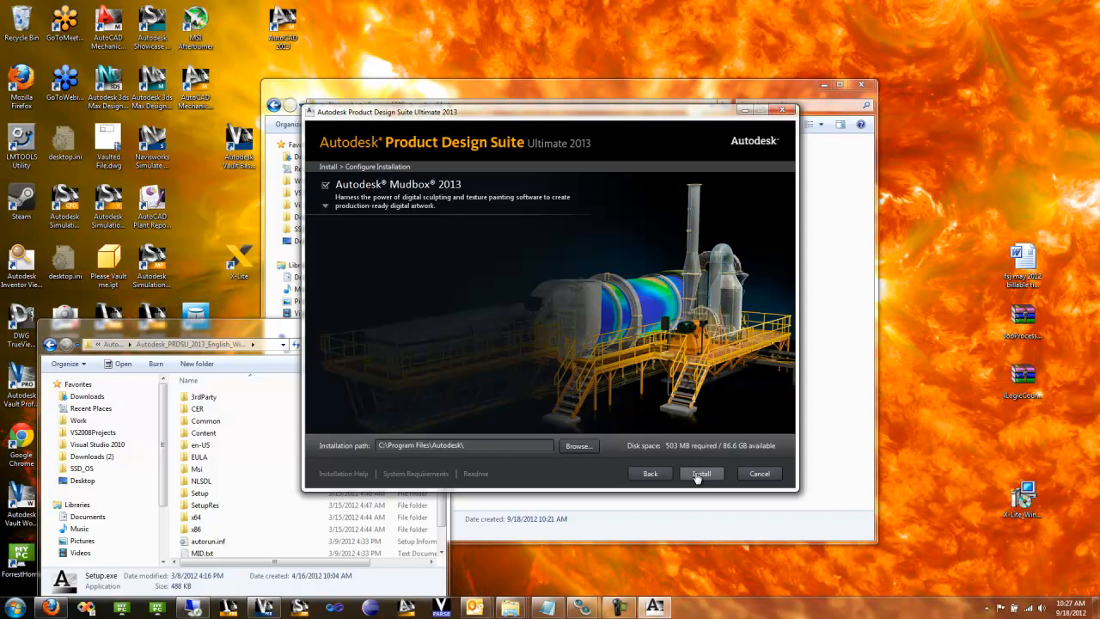